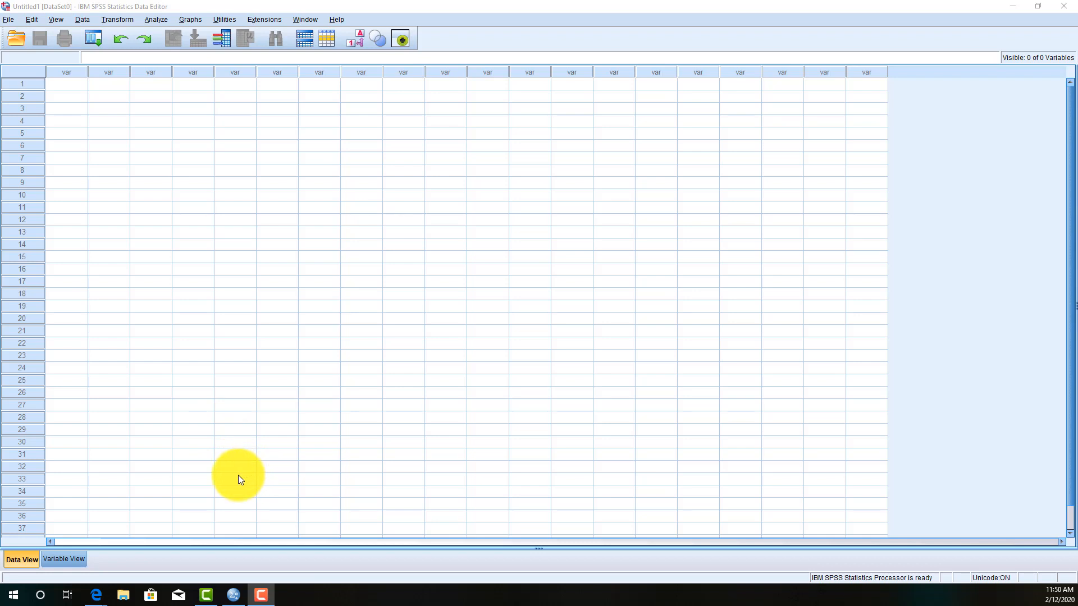
Define a numeric variable named Exam1 with 0 decimals and the Scale measurement level in the first variable row
click(76, 559)
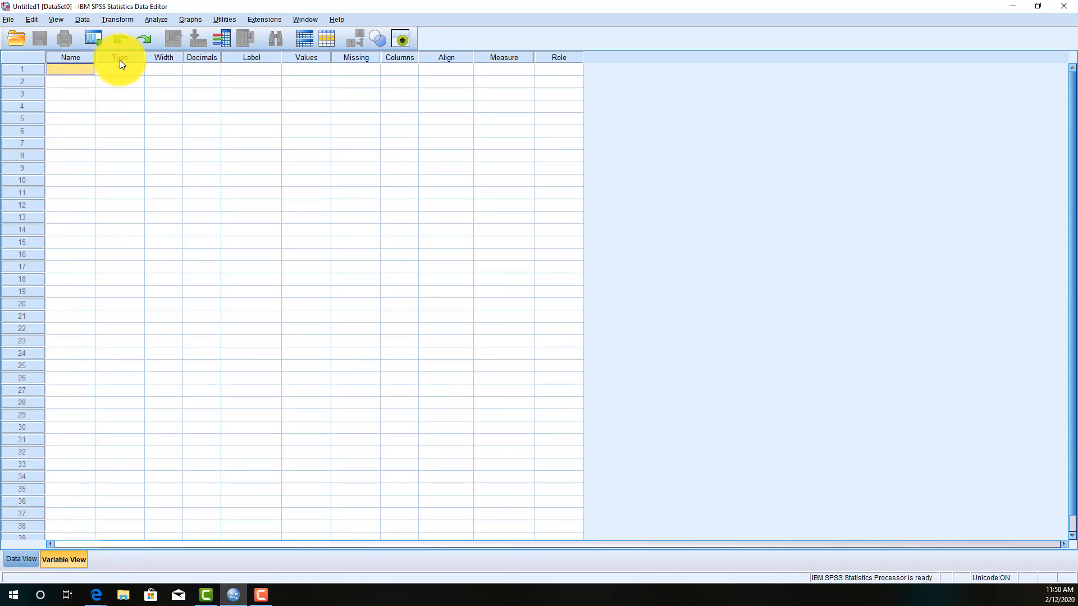
text(Exam1)
key(Tab)
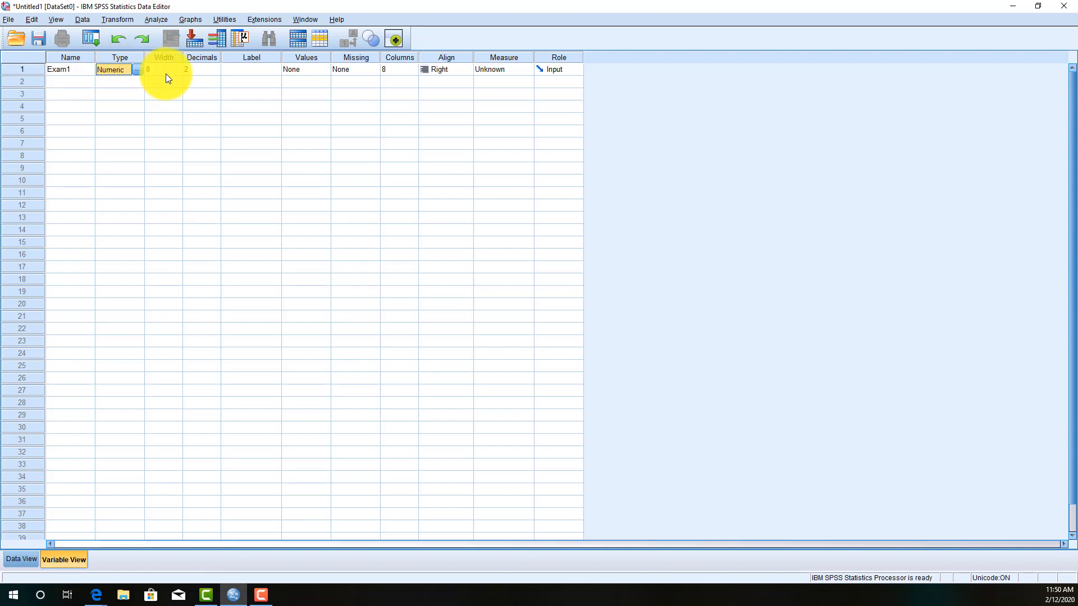
click(216, 72)
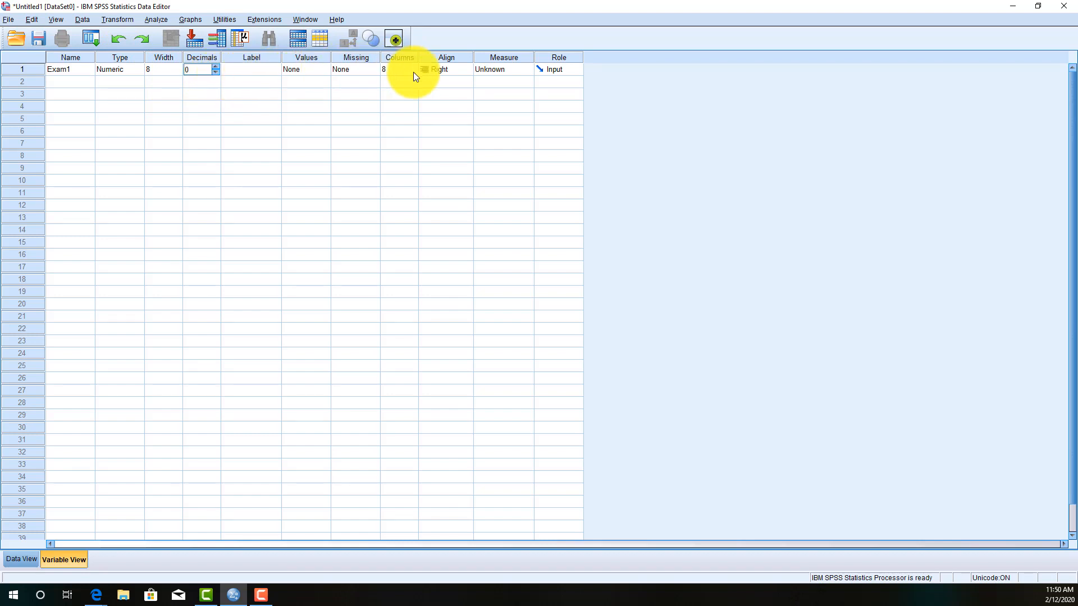
click(526, 69)
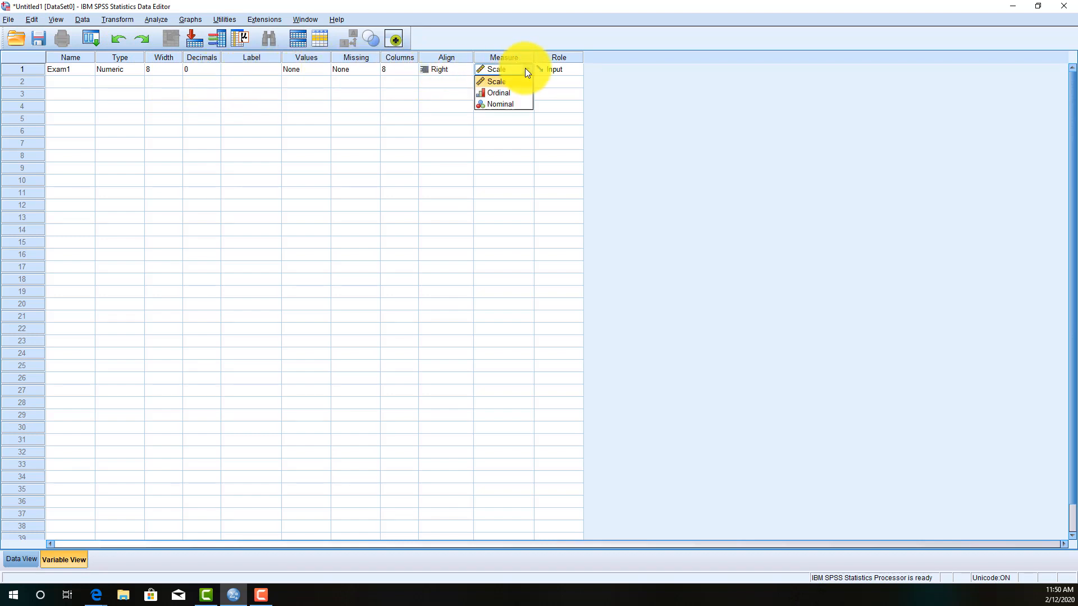
click(523, 82)
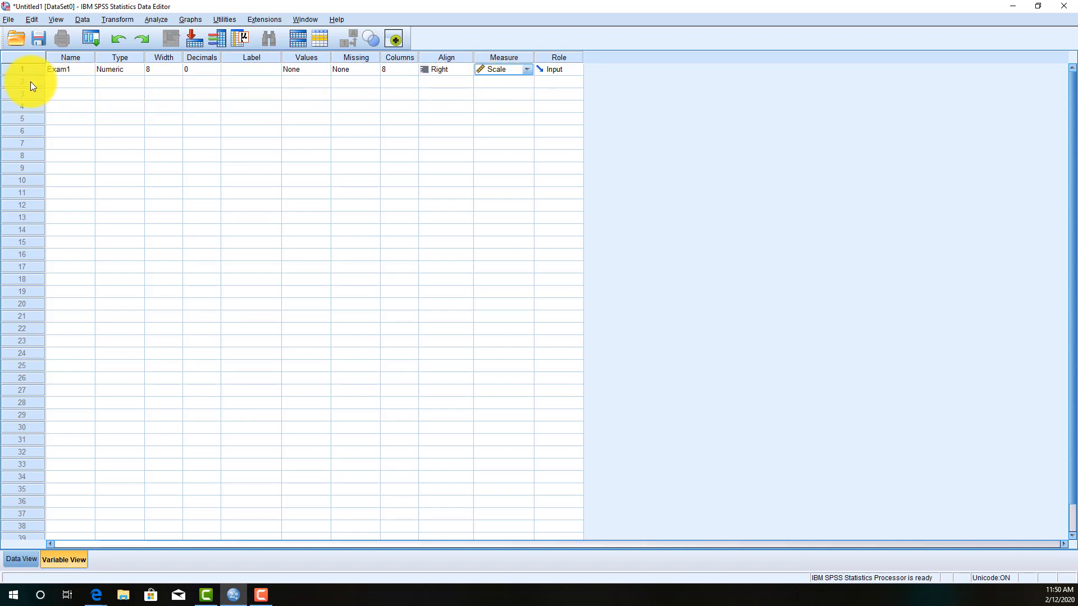
Define a second numeric variable named Exam2 with 0 decimals and the Scale measurement level, and return to the data grid
click(82, 83)
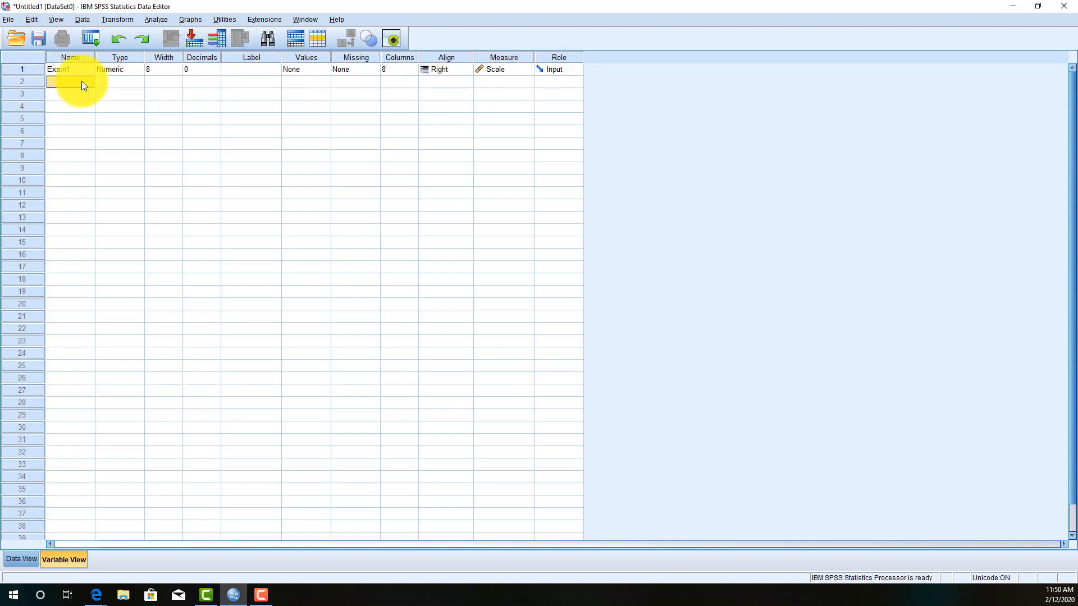
text(Exam2)
key(Tab)
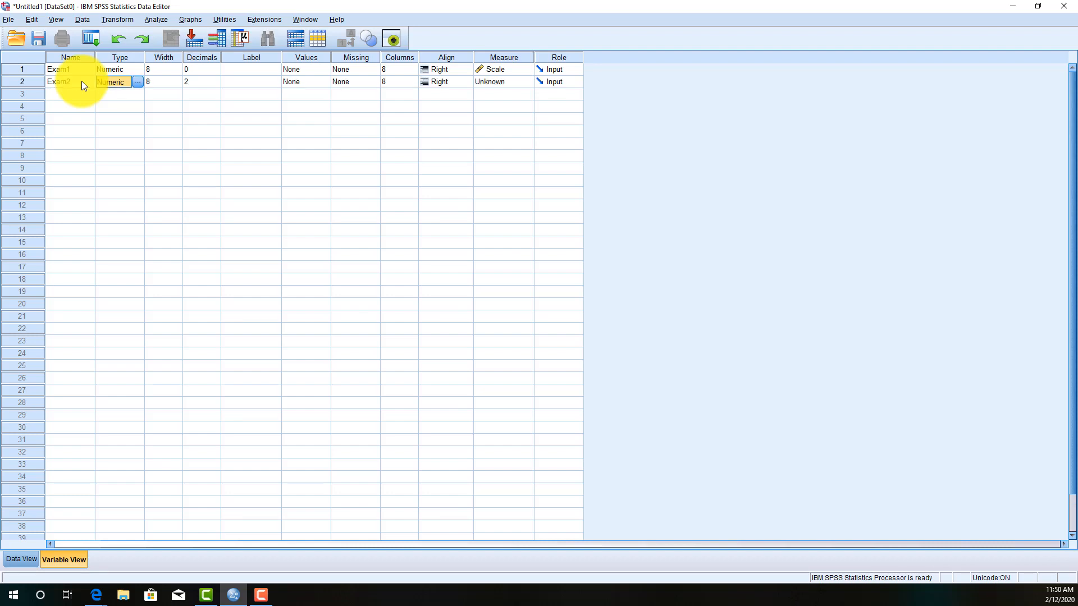
click(216, 87)
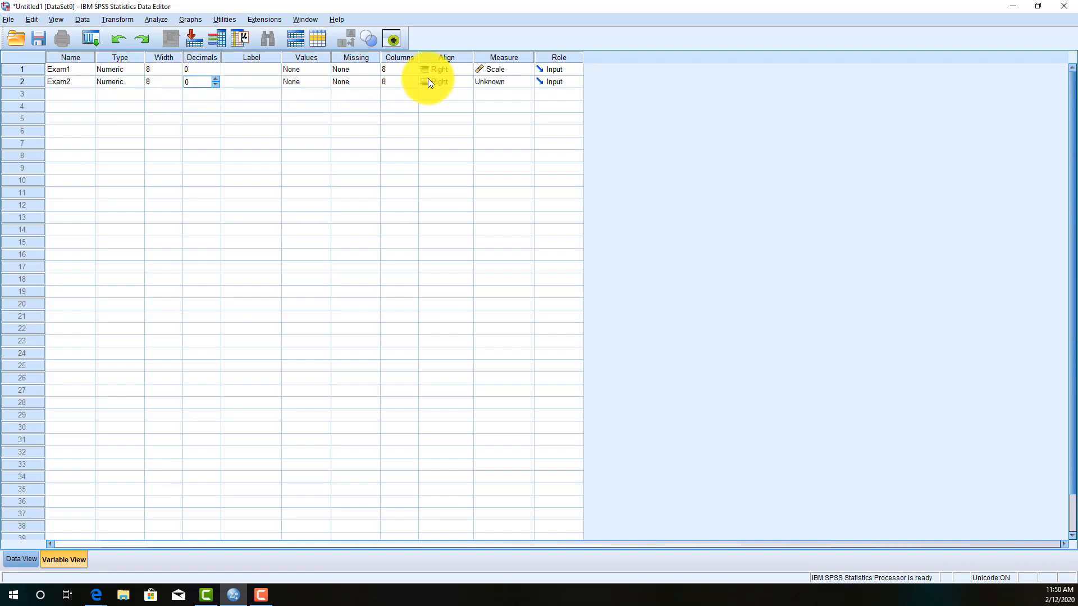
click(491, 84)
click(496, 95)
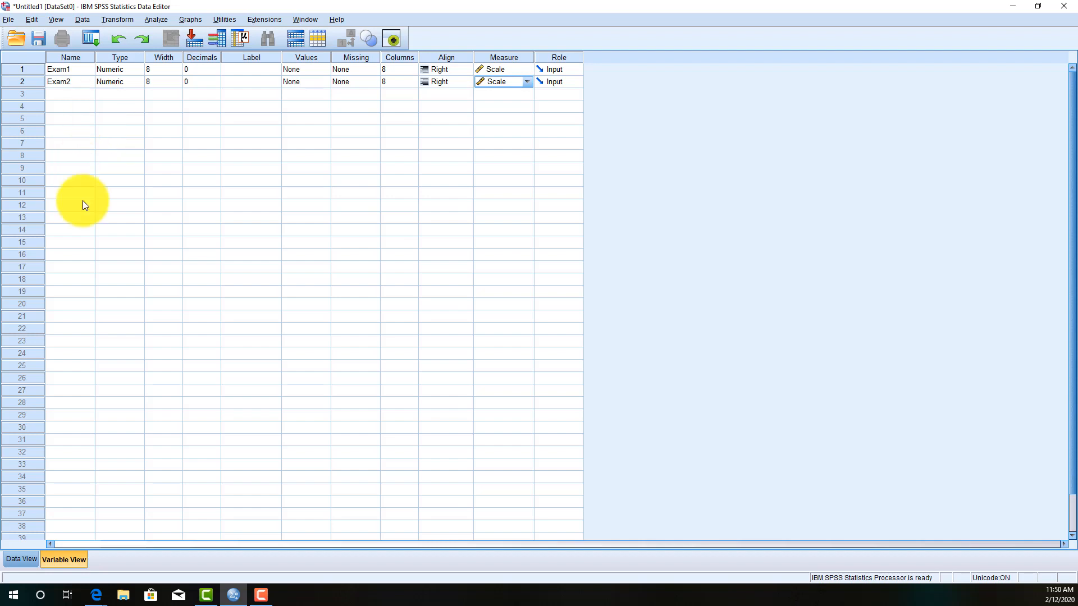
click(28, 558)
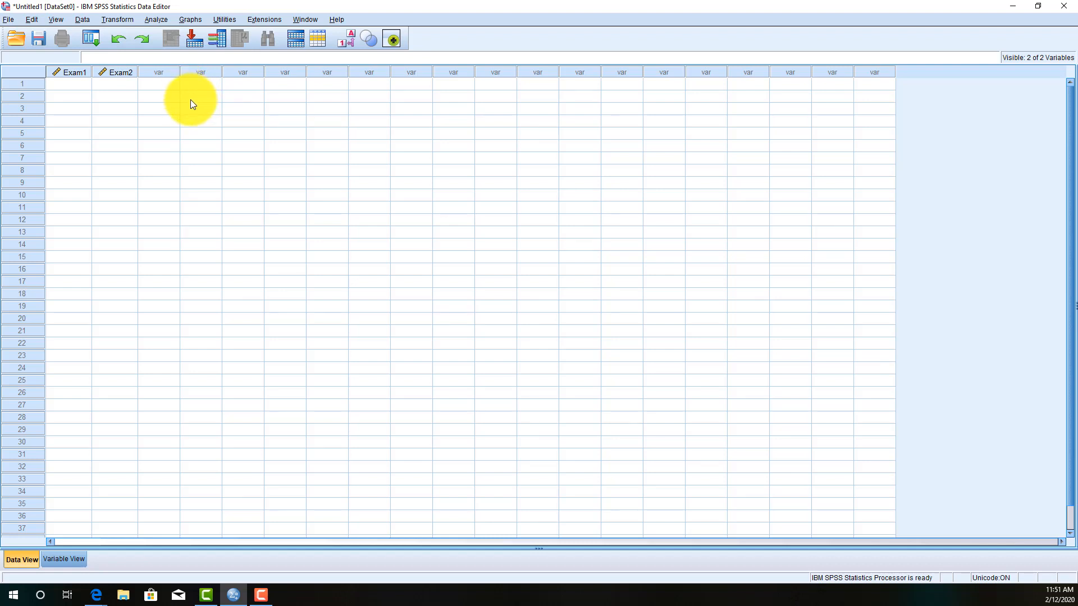
click(36, 86)
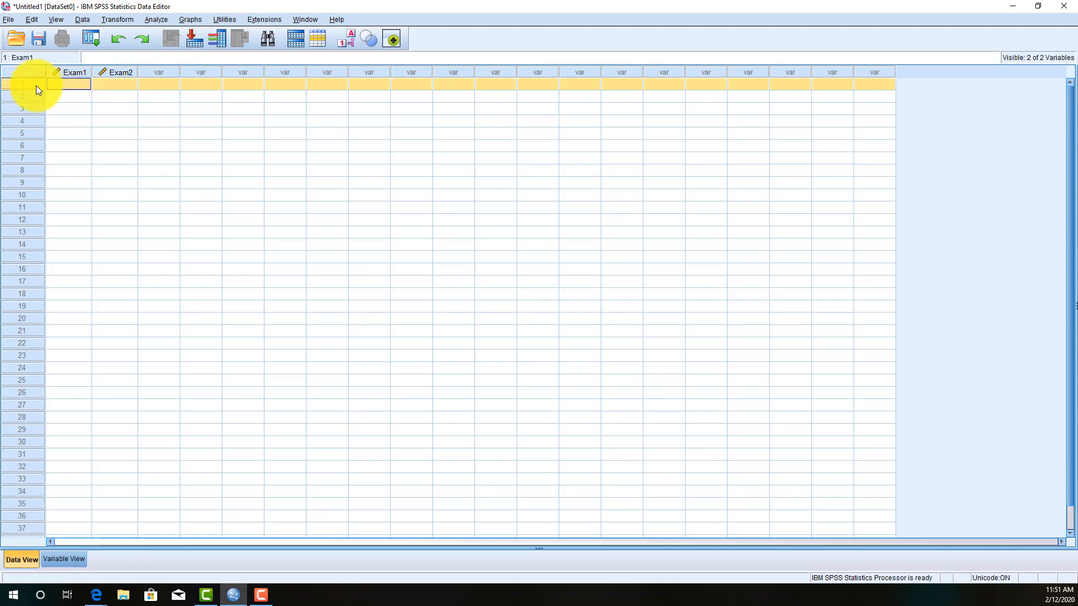
click(35, 96)
click(34, 108)
click(35, 123)
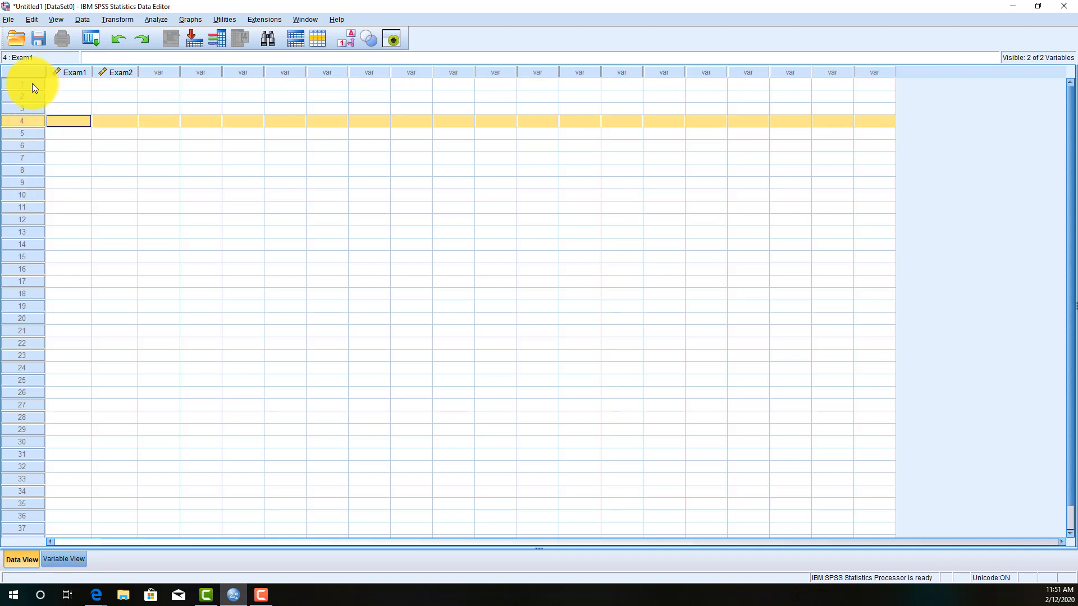
click(60, 84)
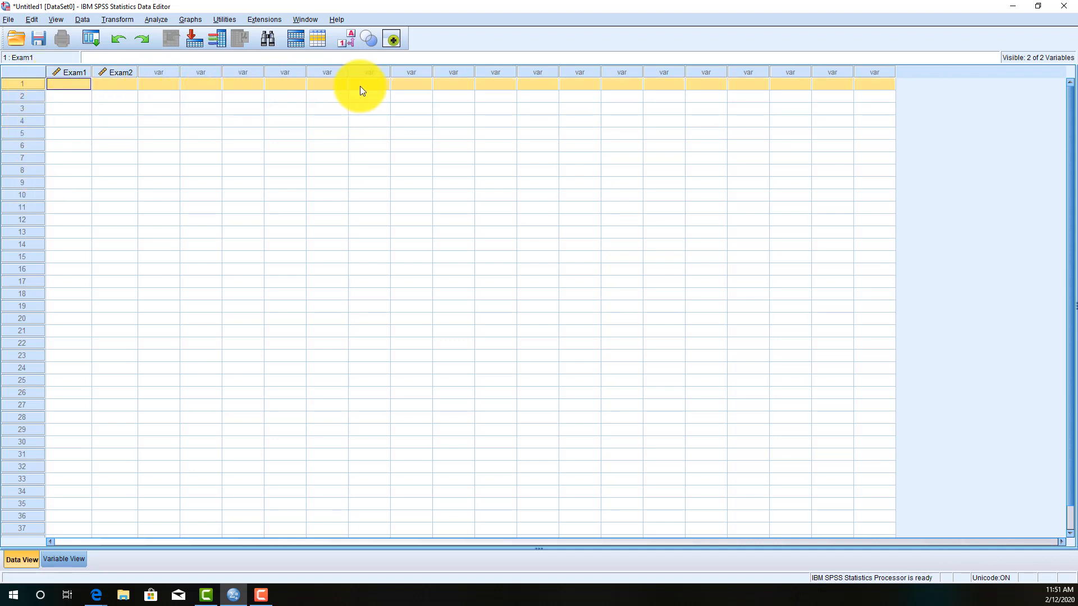
Enter the Exam1 scores 68, 75, 88, 91 and 74 in cases 1 to 5
click(86, 87)
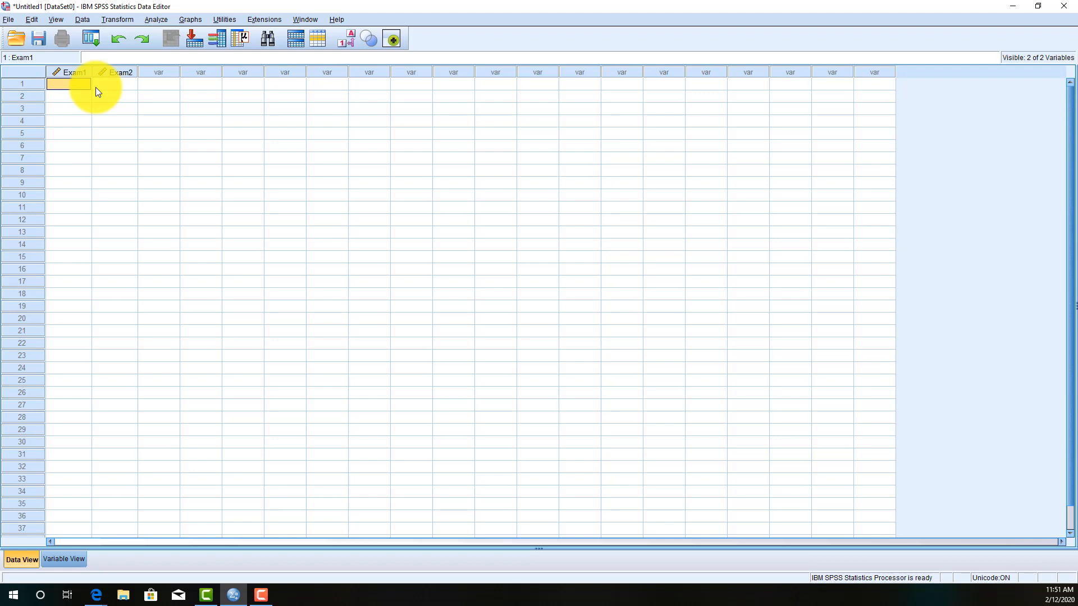
text(68)
key(Return)
text(75)
key(Return)
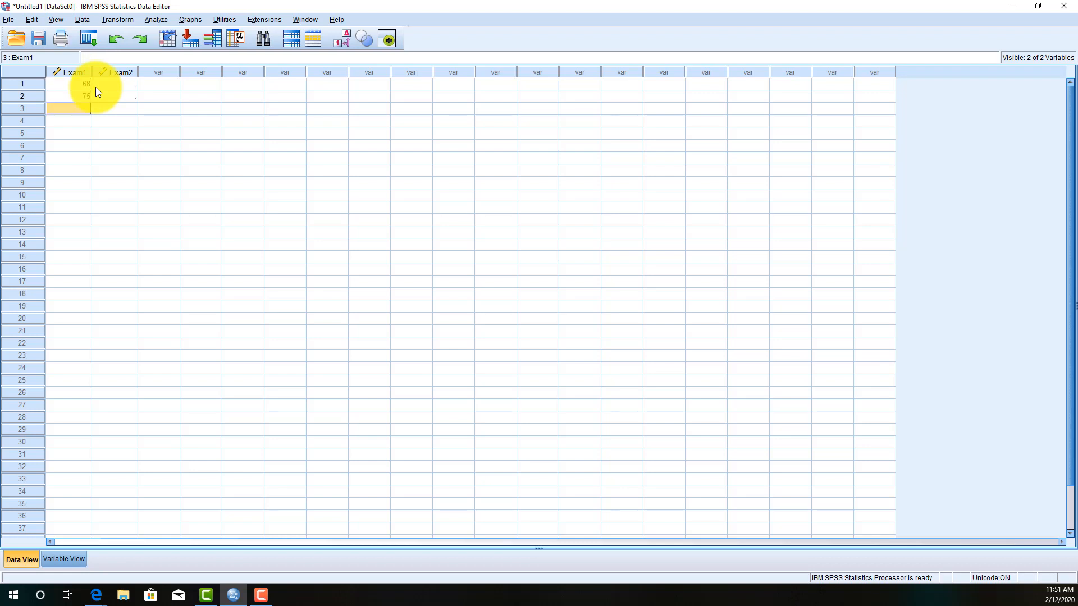
text(88)
key(Return)
text(91)
key(Return)
text(74)
key(Return)
Enter the Exam1 scores 68, 65, 78, 77 and 89 in cases 6 to 10
text(6)
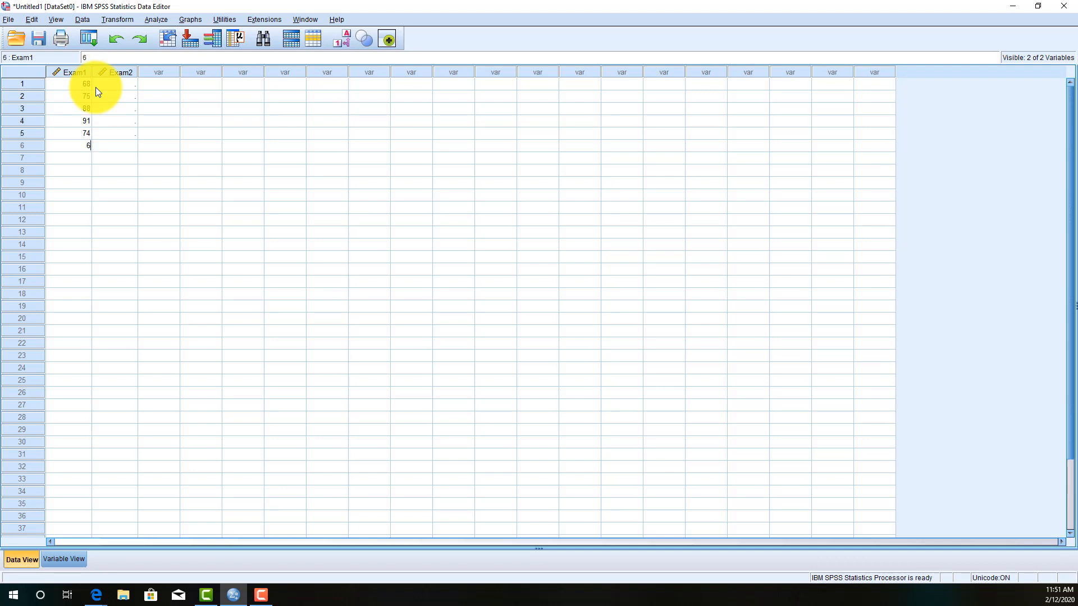
text(8)
key(Return)
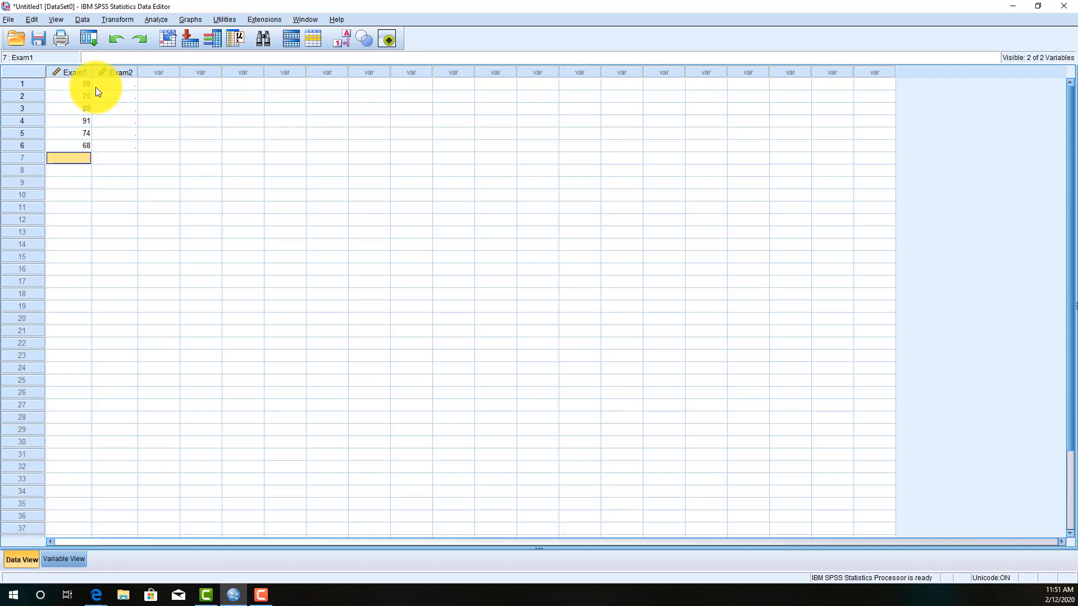
text(65)
key(Return)
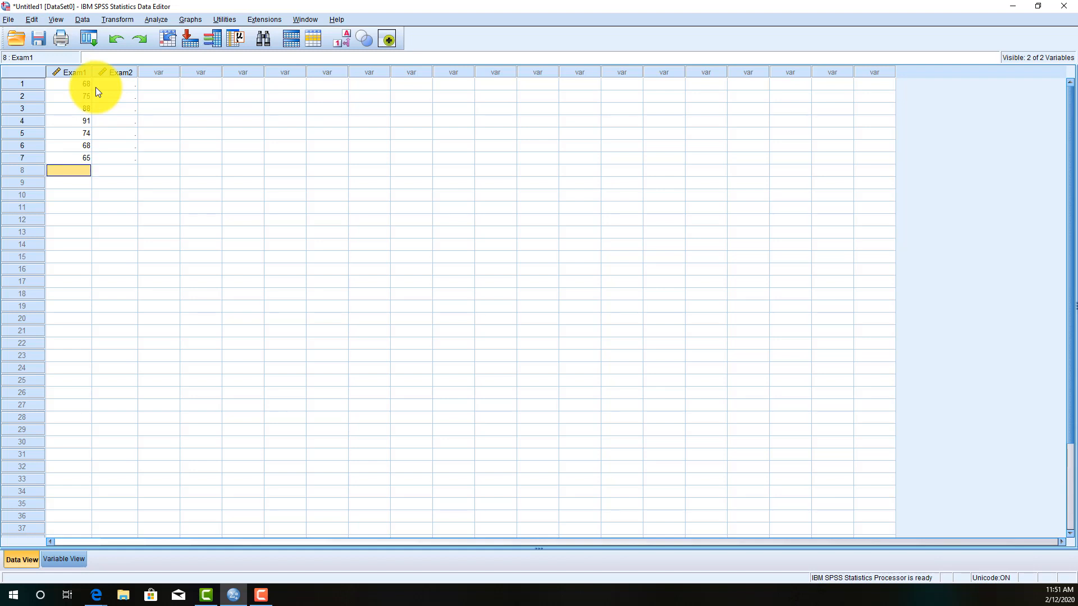
text(78)
key(Return)
text(77)
key(Return)
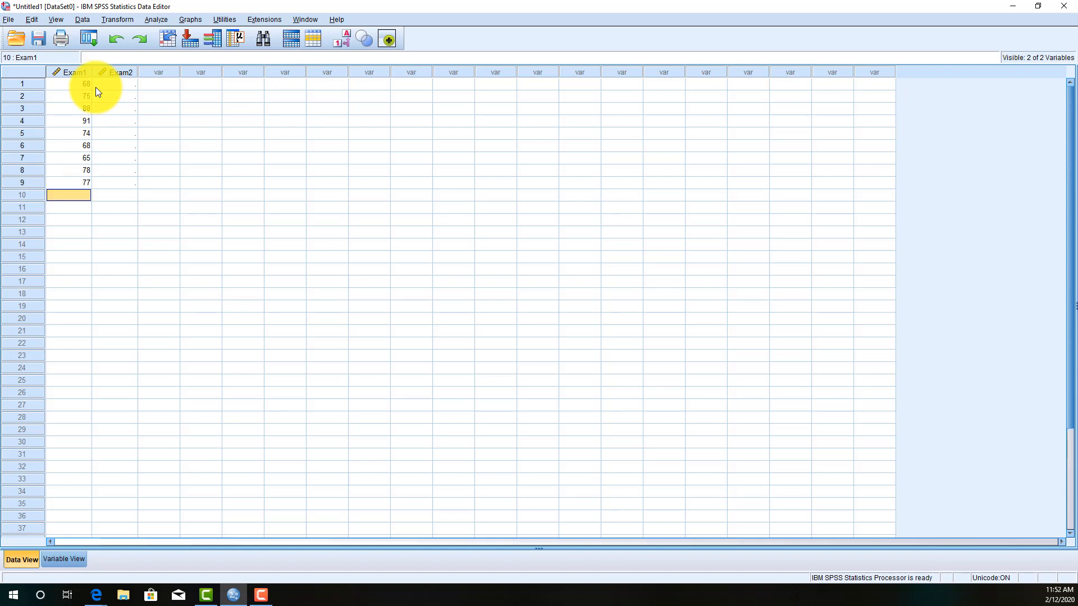
text(89)
key(Return)
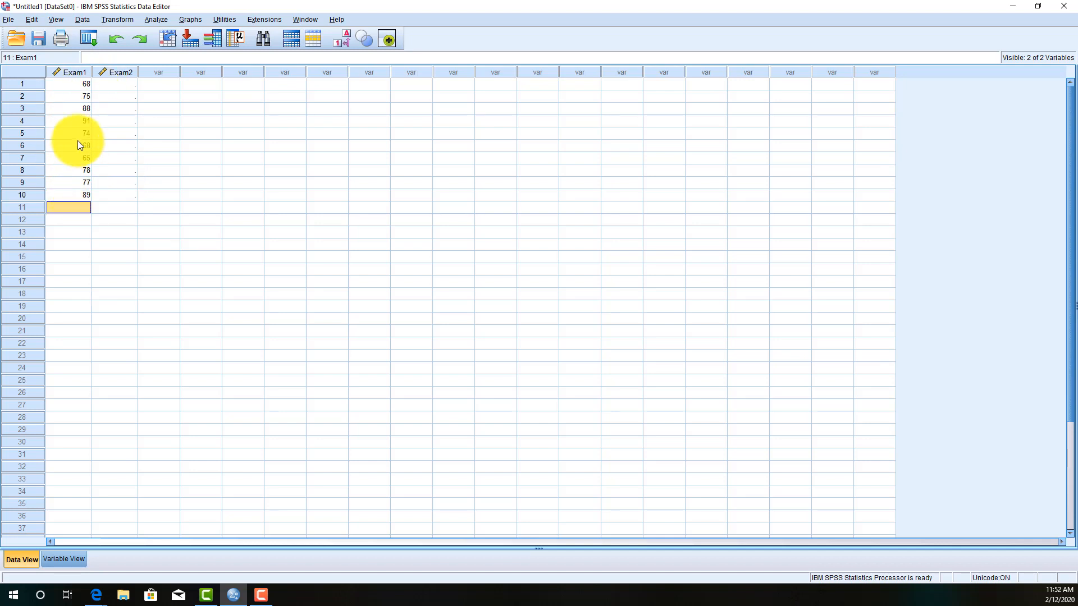
Enter the Exam2 scores 72, 79, 86, 99 and 79 in cases 1 to 5
click(110, 86)
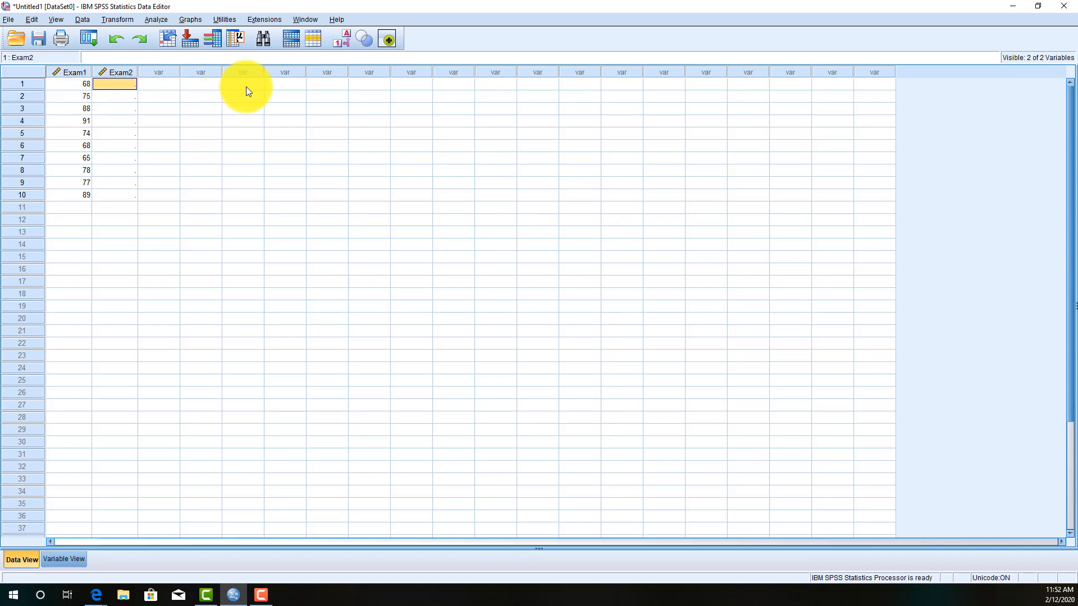
text(72)
key(Return)
text(79)
key(Return)
text(86)
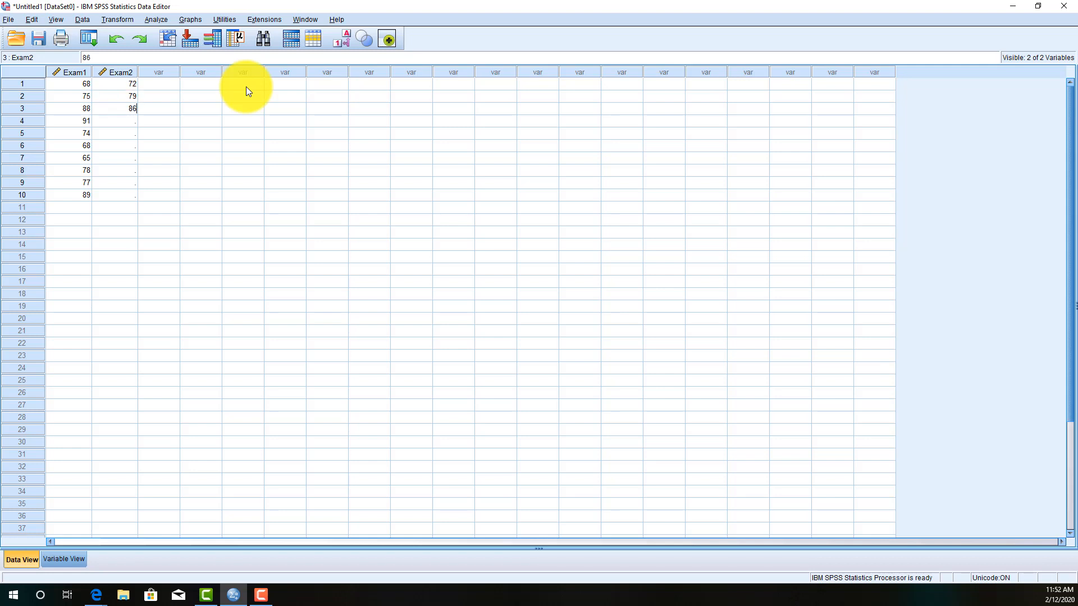
key(Return)
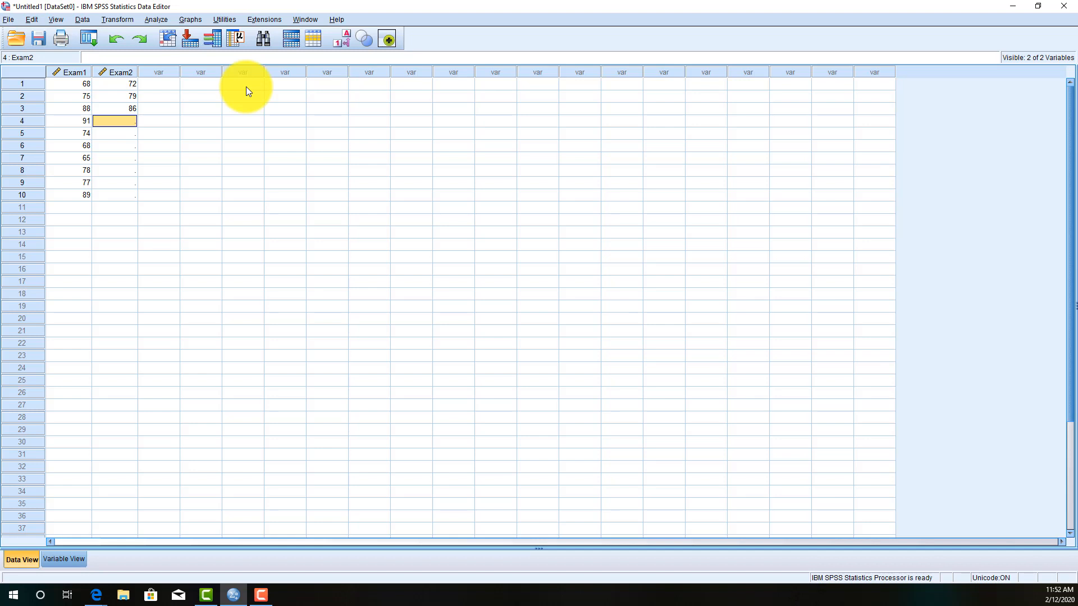
text(99)
key(Return)
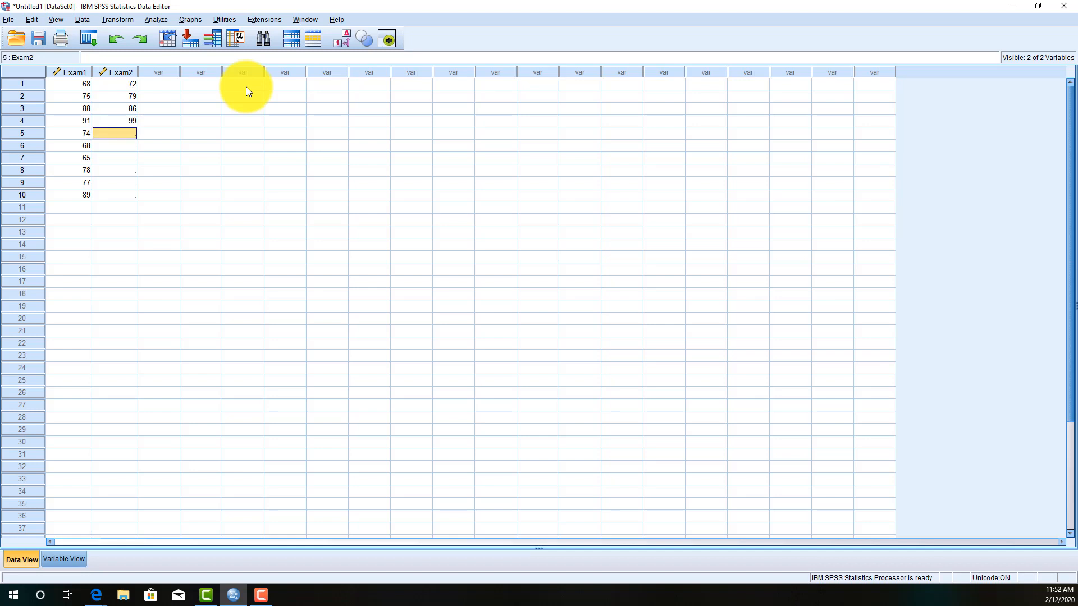
text(79)
key(Return)
Enter the Exam2 scores 82, 80, 77, 65 and 95 in cases 6 to 10
text(82)
key(Return)
text(80)
key(Return)
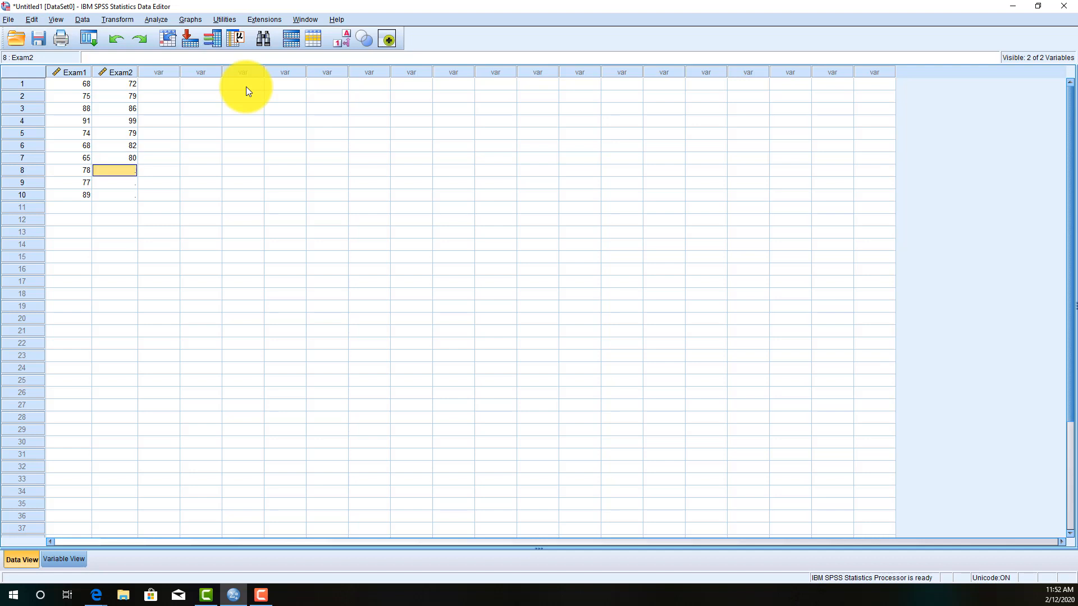
text(77)
key(Return)
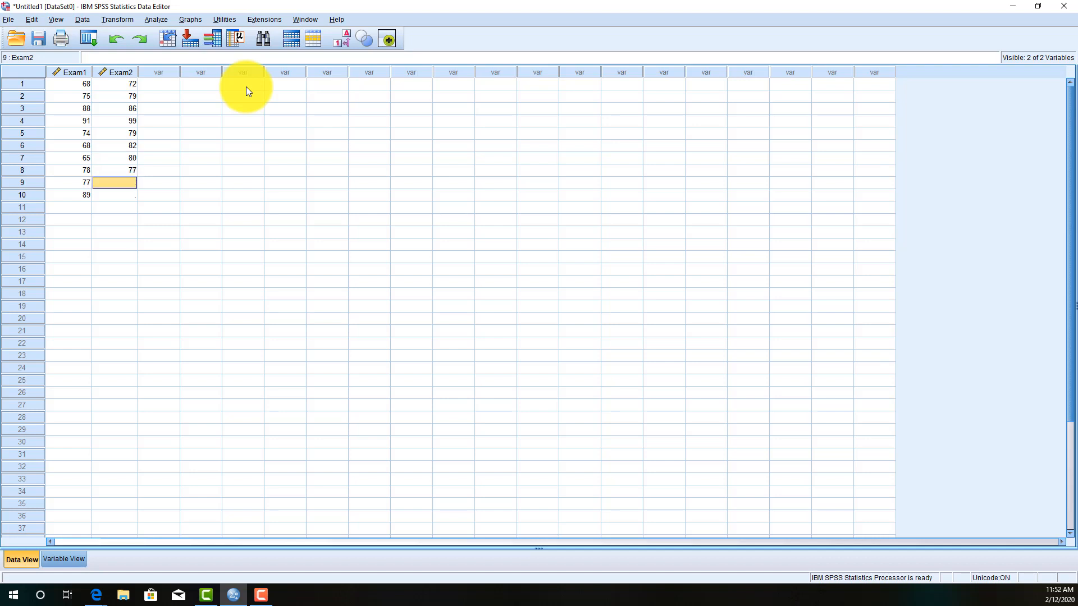
text(65)
key(Return)
text(95)
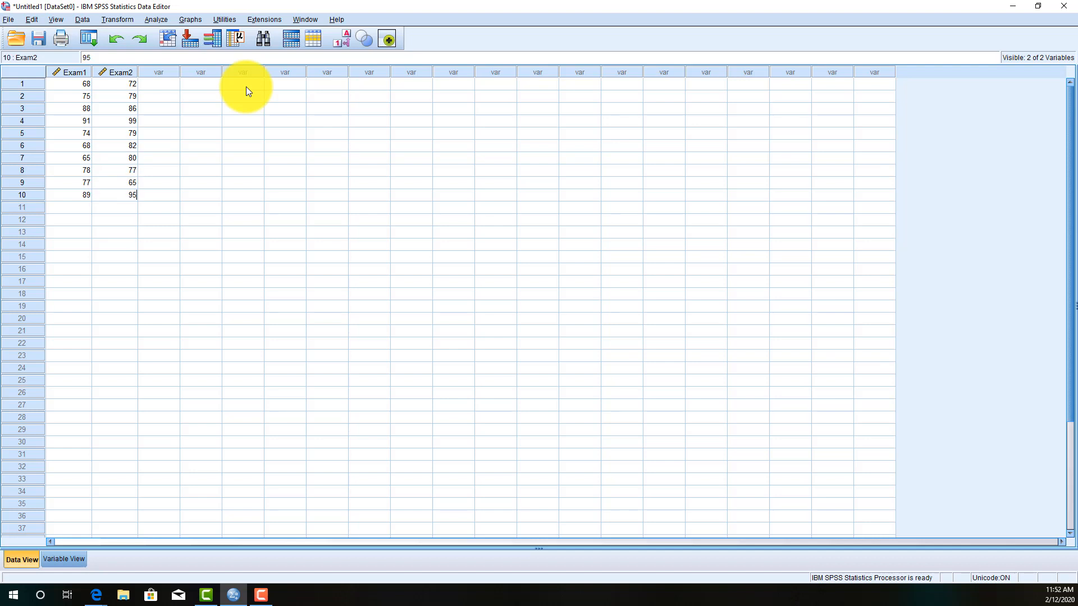
key(Return)
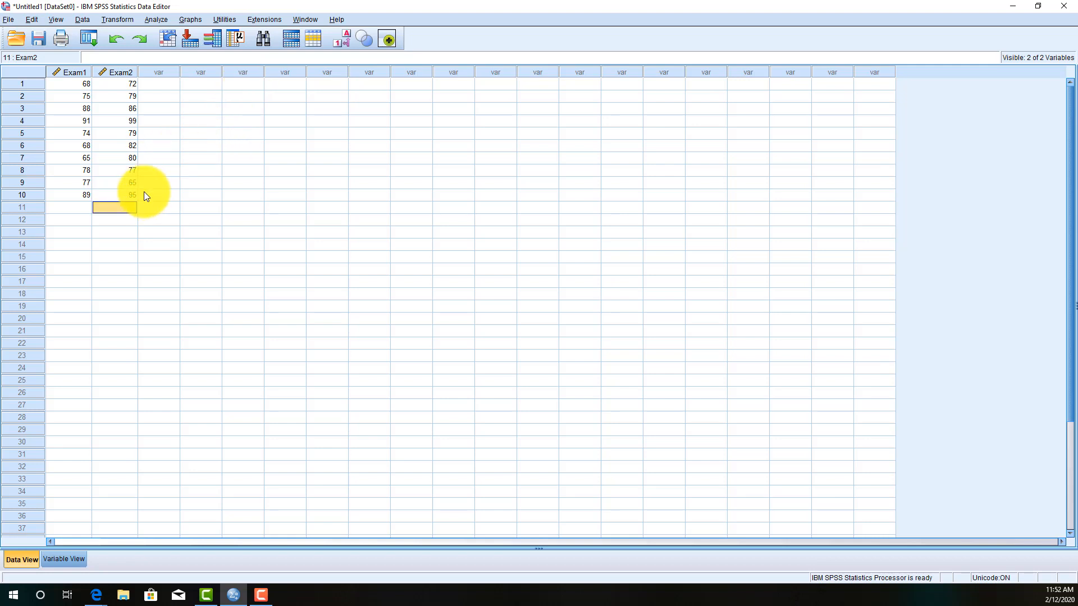
click(37, 88)
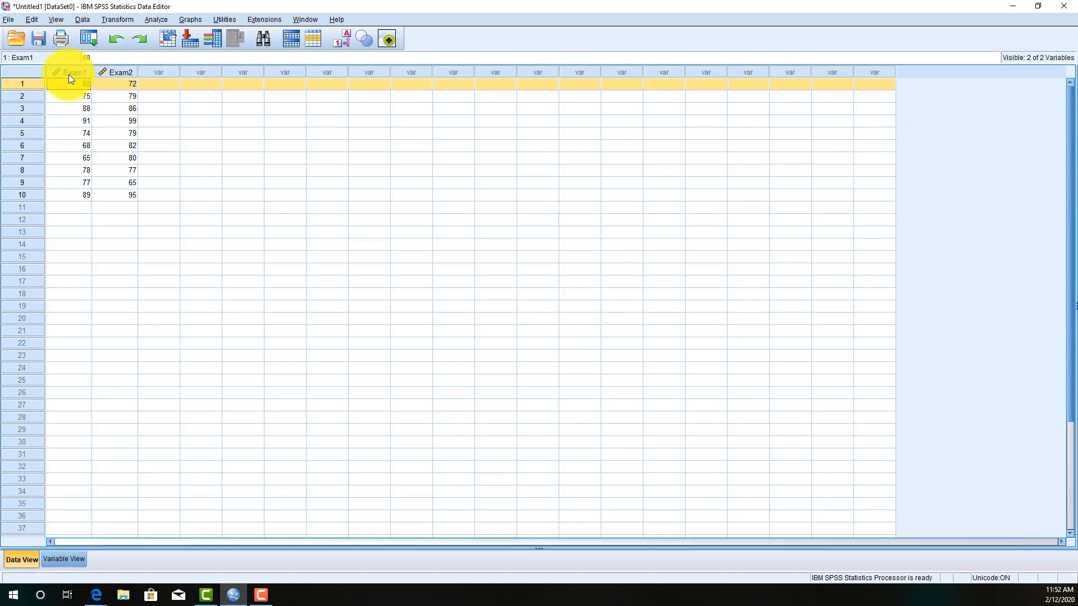
click(77, 114)
click(125, 115)
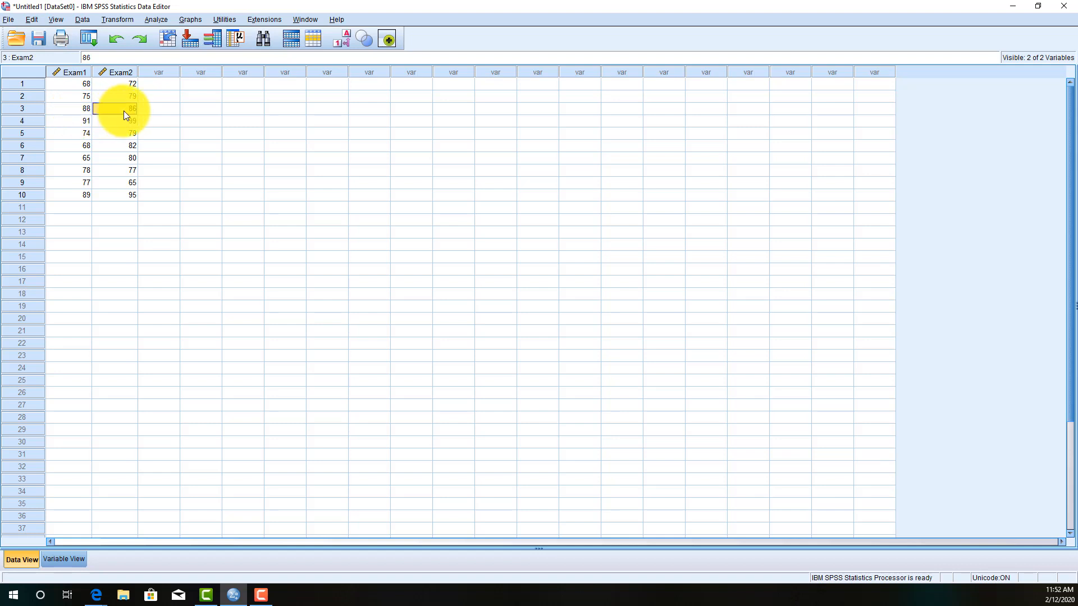
click(167, 87)
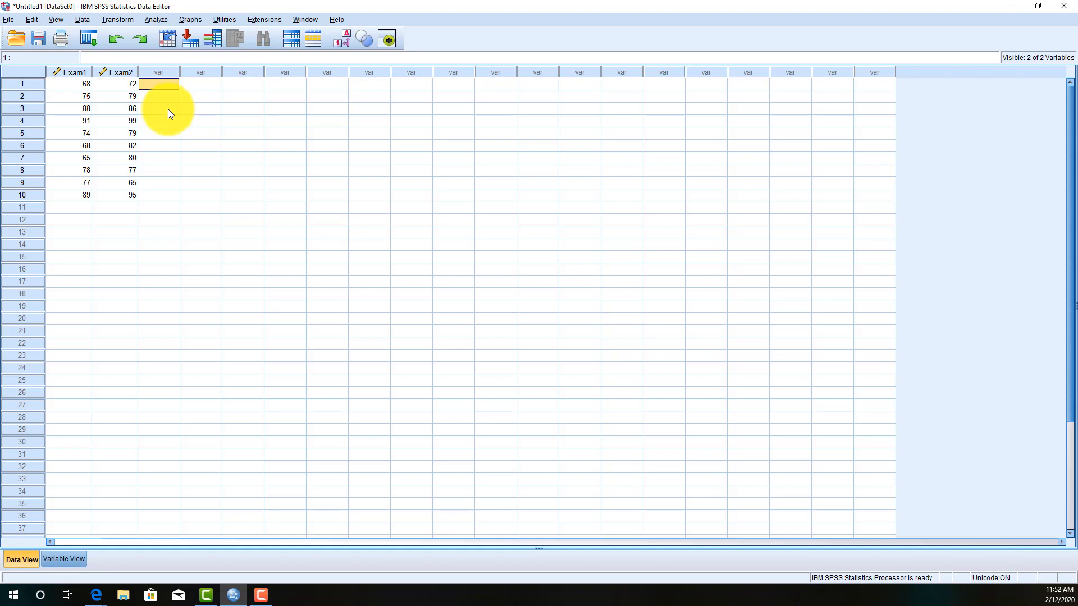
Open the Explore procedure for descriptive statistics and add Exam1 and Exam2 as dependent variables
click(164, 21)
mouse_move(167, 45)
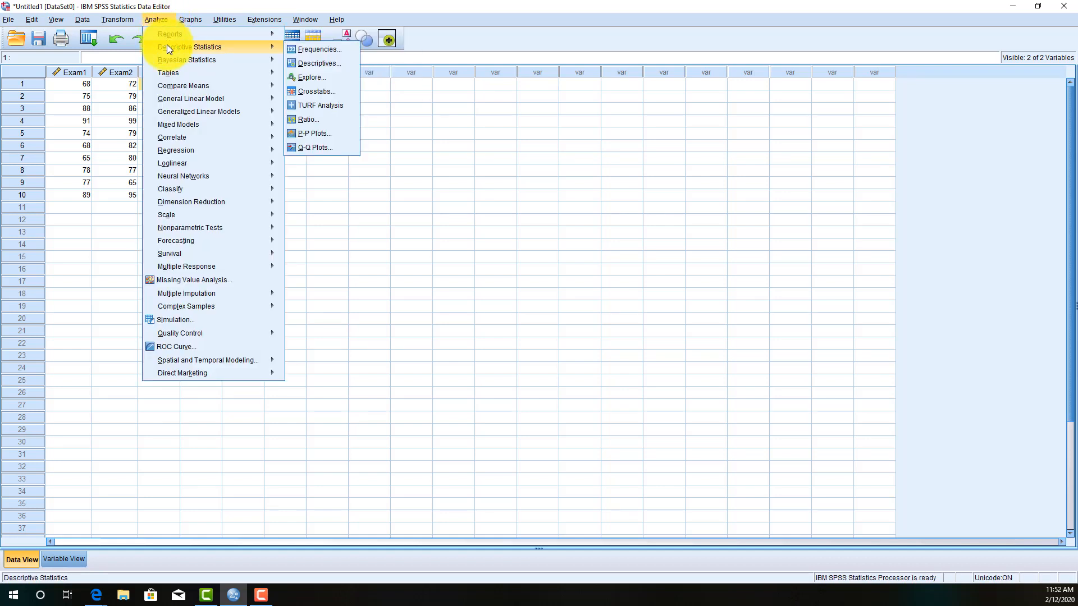
click(316, 79)
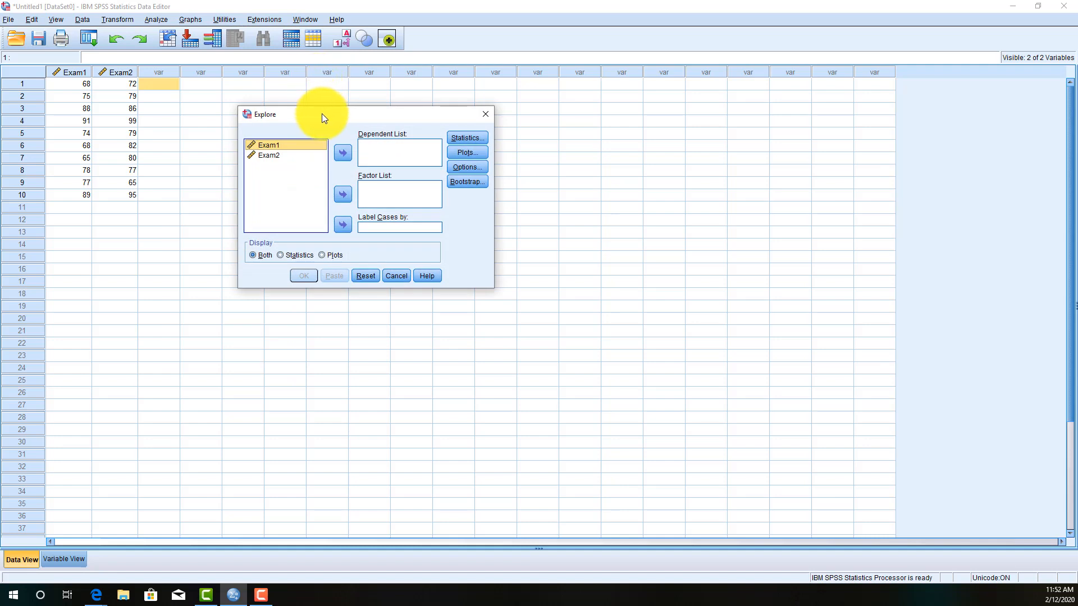
drag(323, 116, 284, 102)
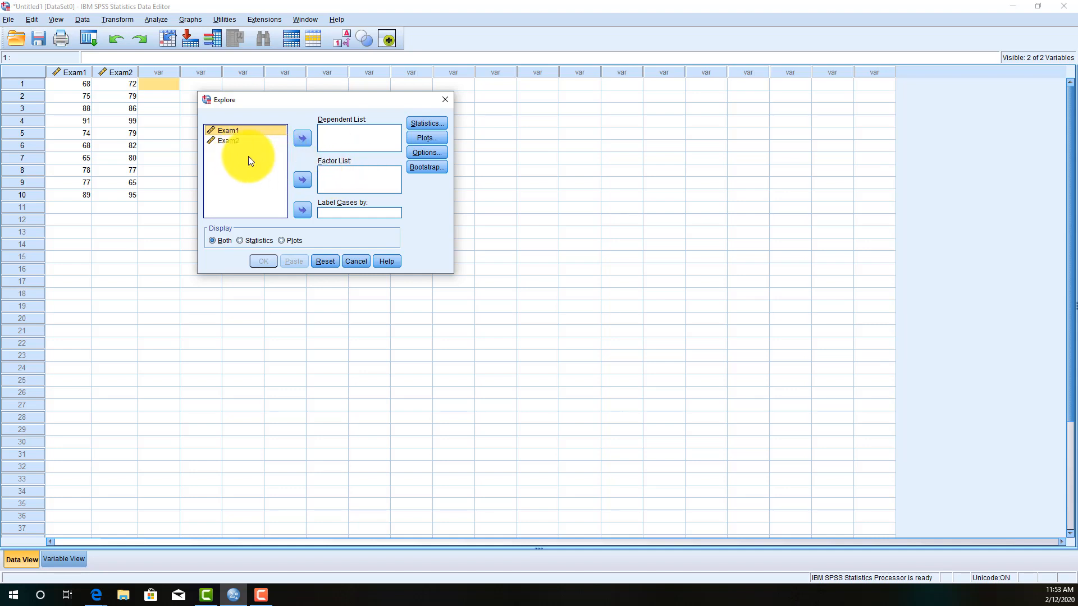
click(249, 161)
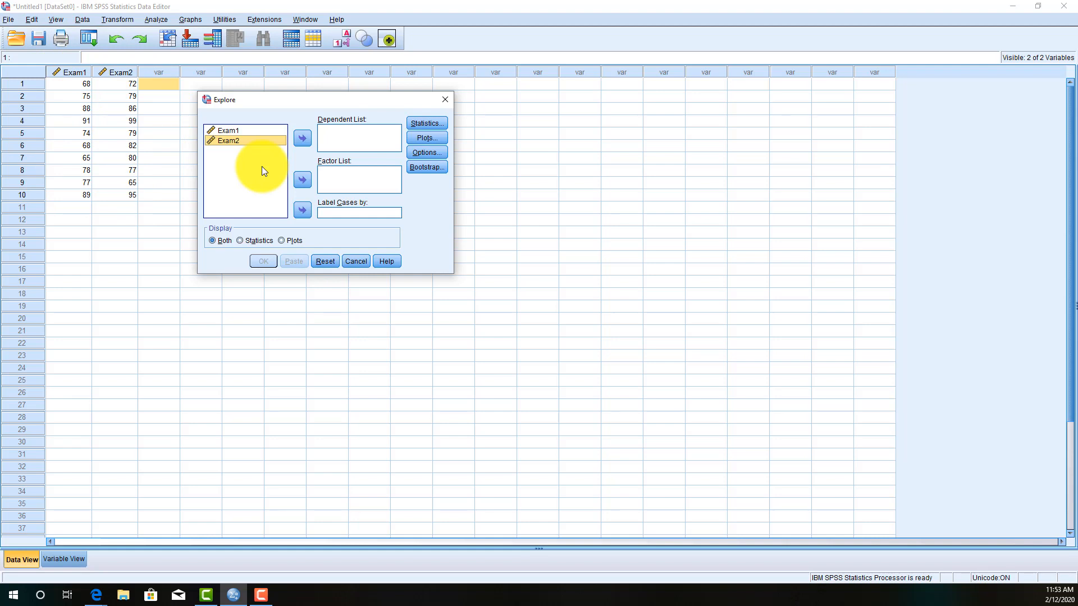
click(266, 134)
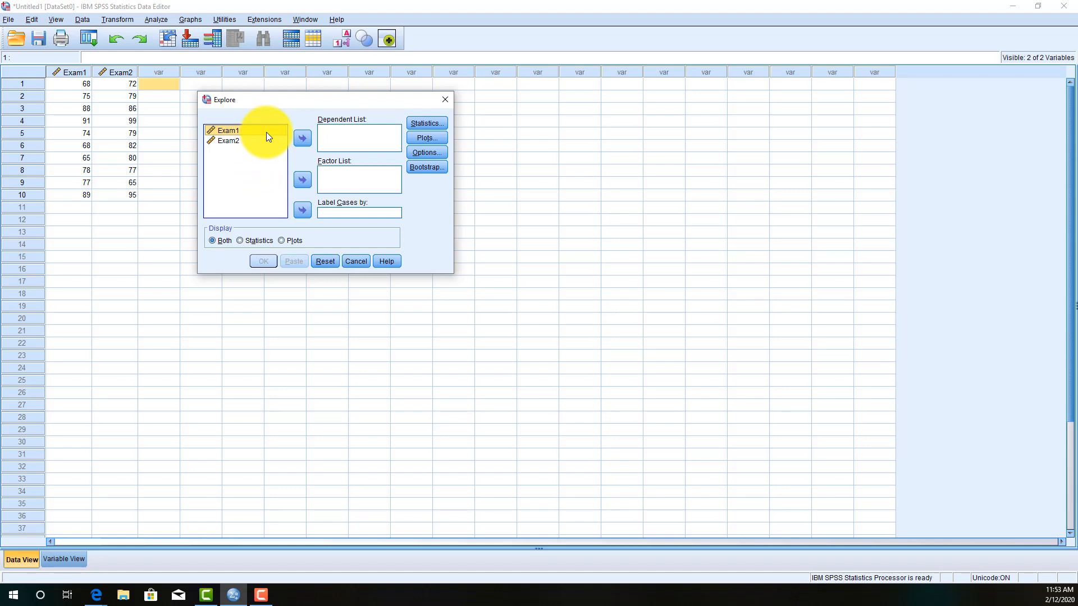
click(303, 139)
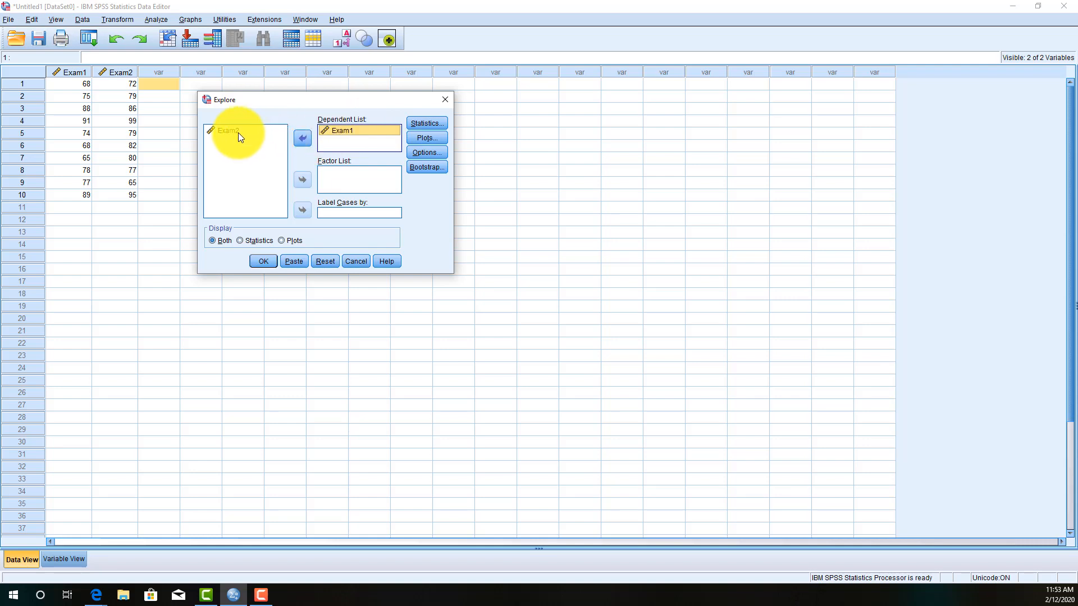
click(238, 132)
click(302, 138)
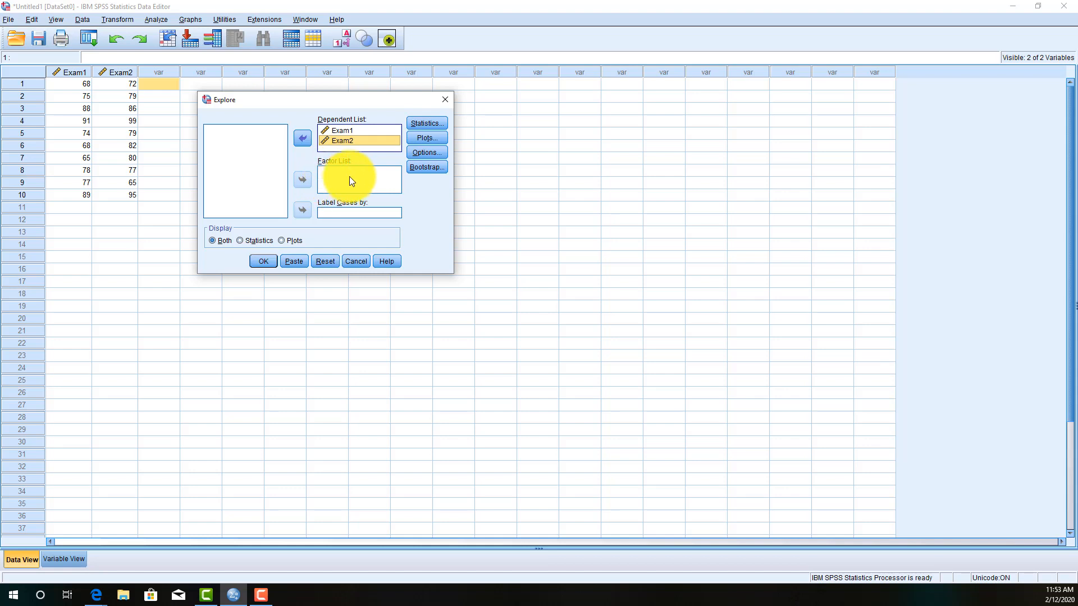
Replace stem-and-leaf plots with histograms plus normality plots with tests, and run the Explore analysis, showing its output full-screen
click(435, 139)
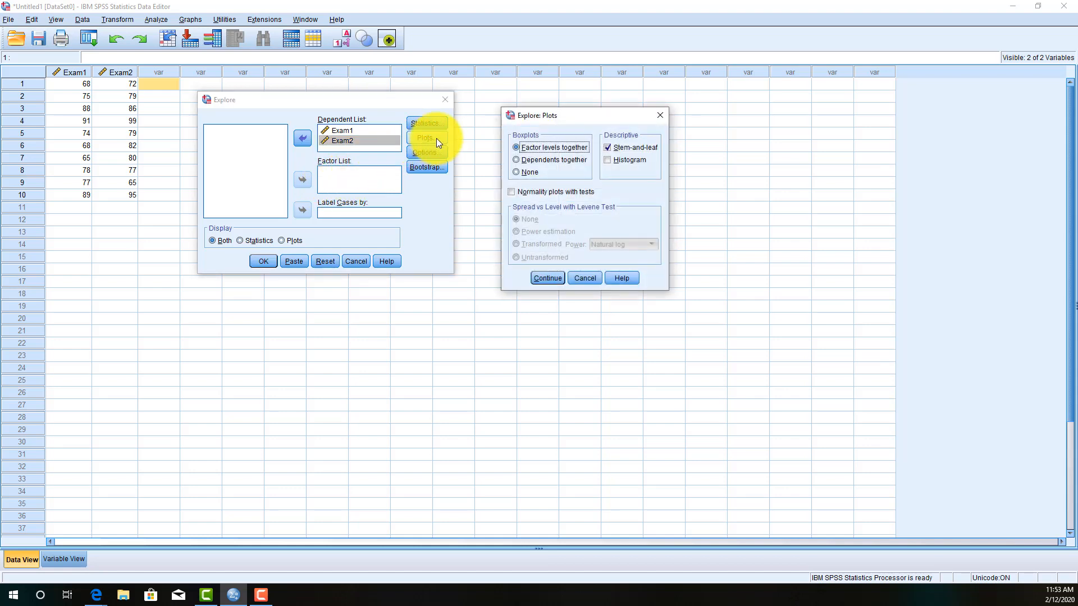
click(608, 147)
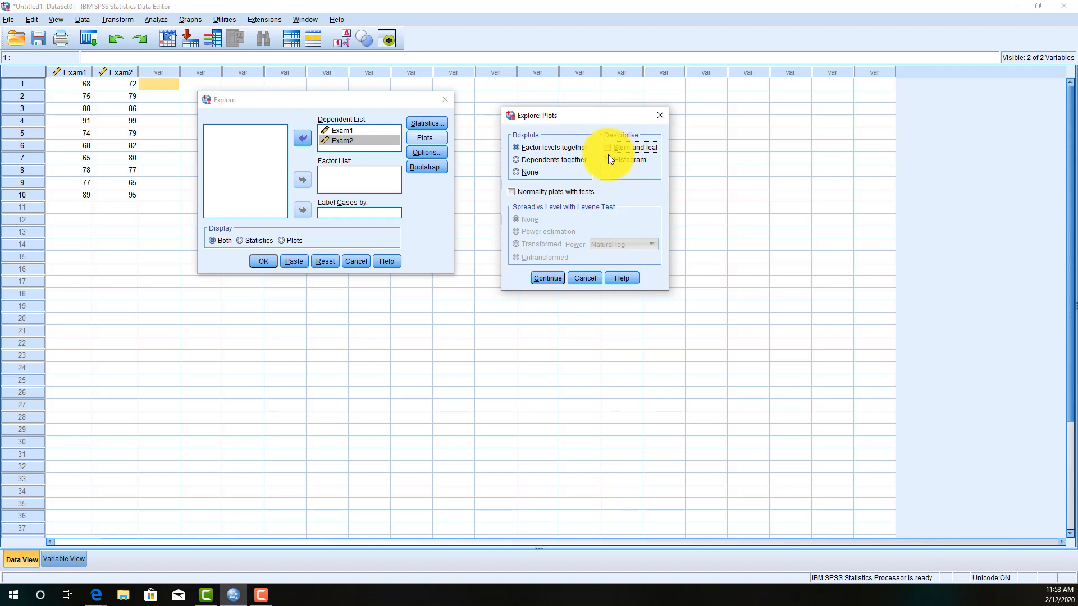
click(608, 161)
click(510, 194)
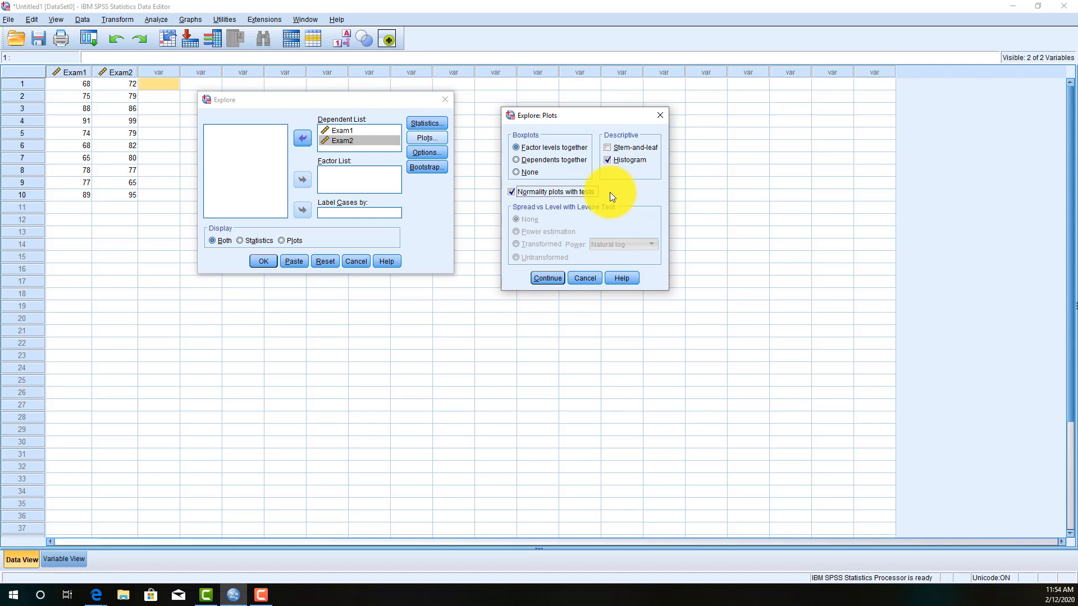
click(549, 278)
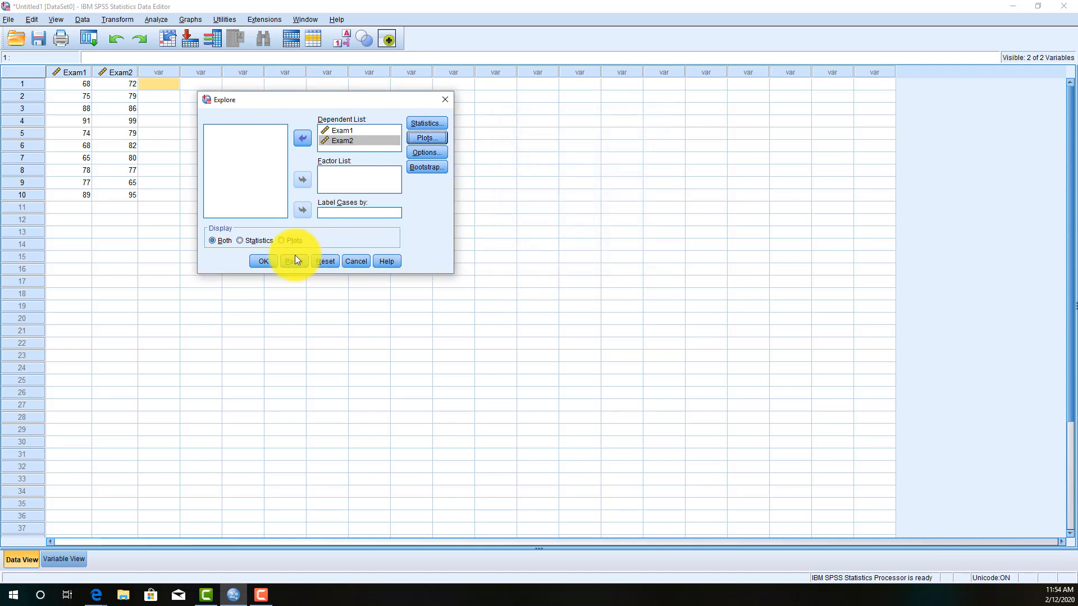
click(270, 261)
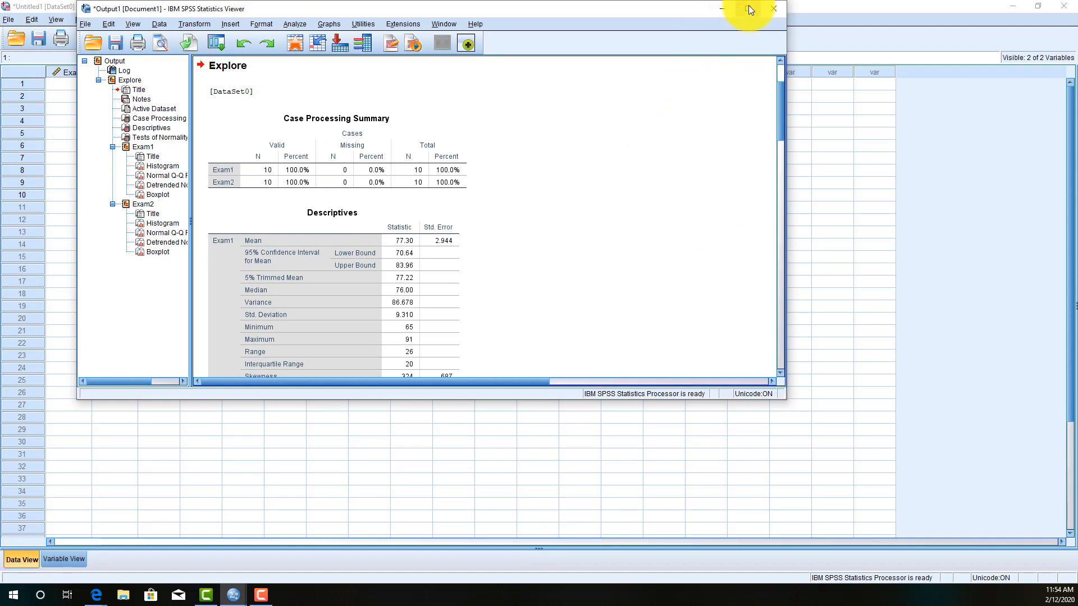
click(750, 9)
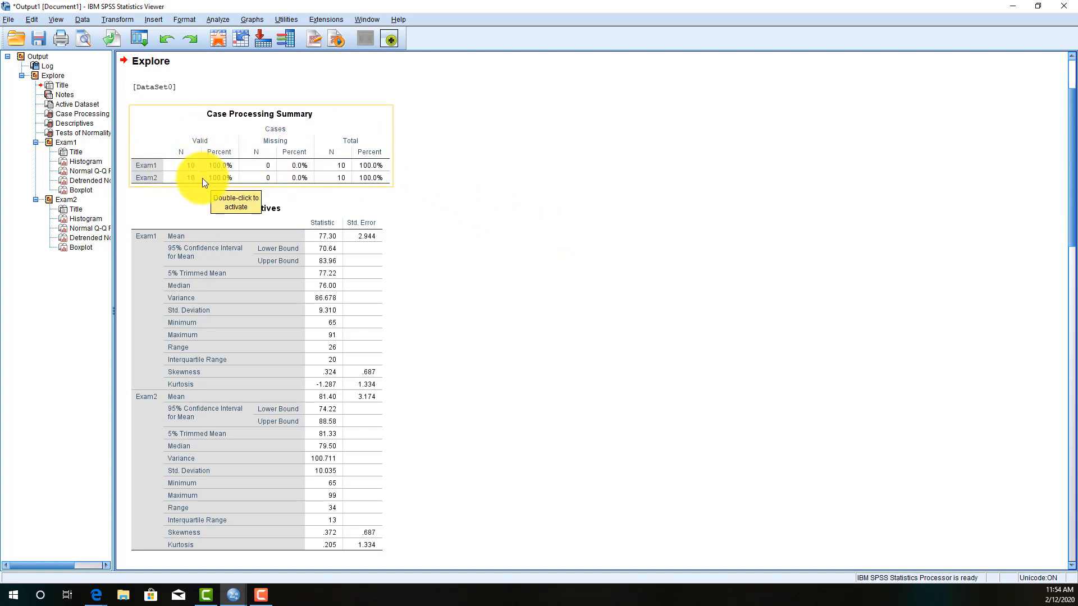
Examine the Descriptives and Tests of Normality tables for Exam1 and Exam2 in the Explore output
scroll(477, 197, down, 3)
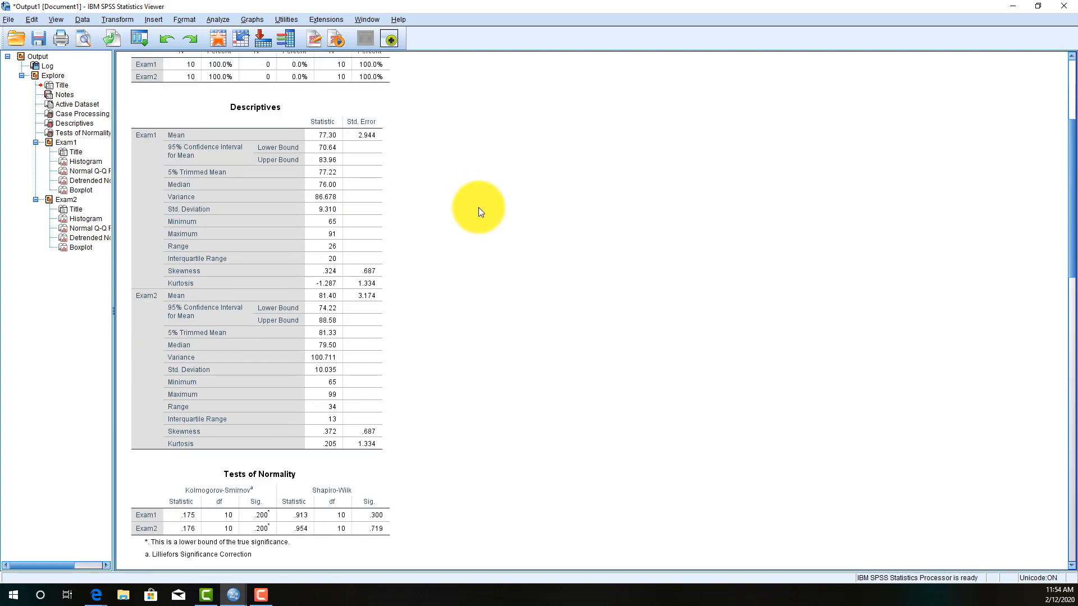
click(178, 139)
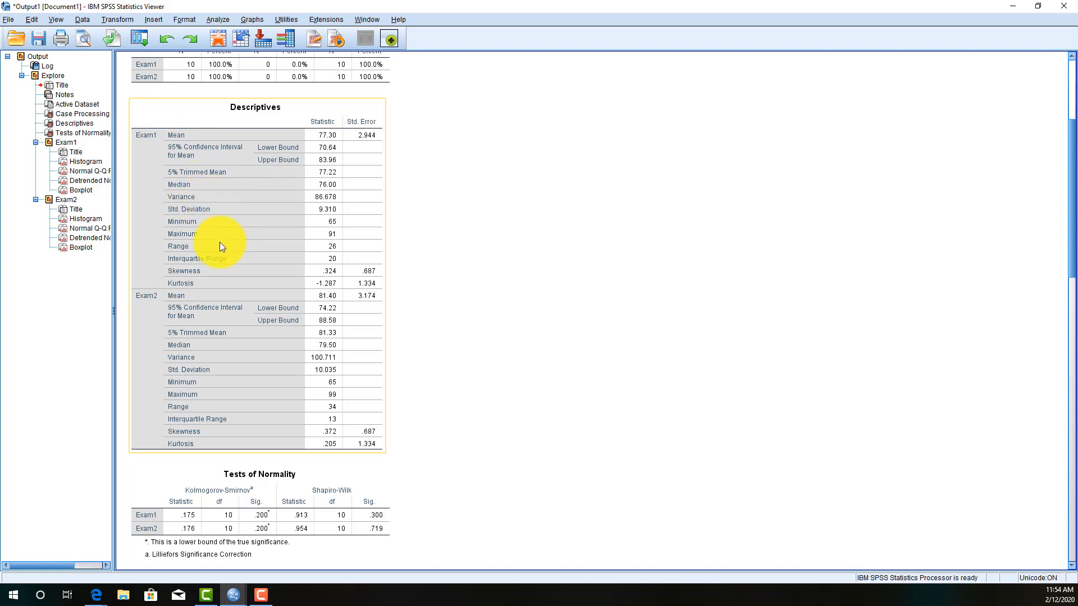
scroll(199, 190, down, 2)
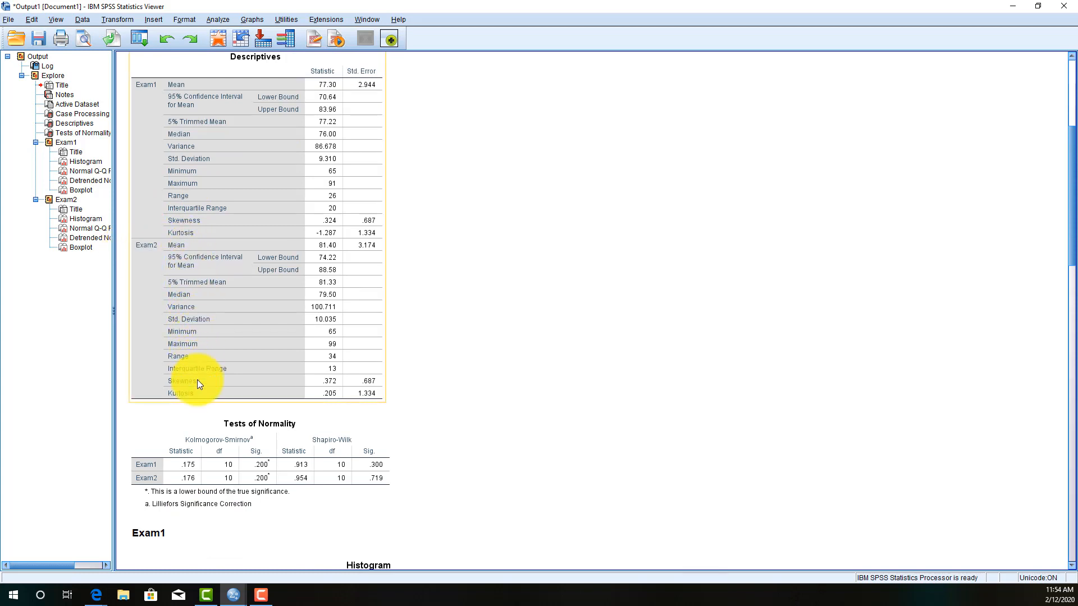
click(432, 291)
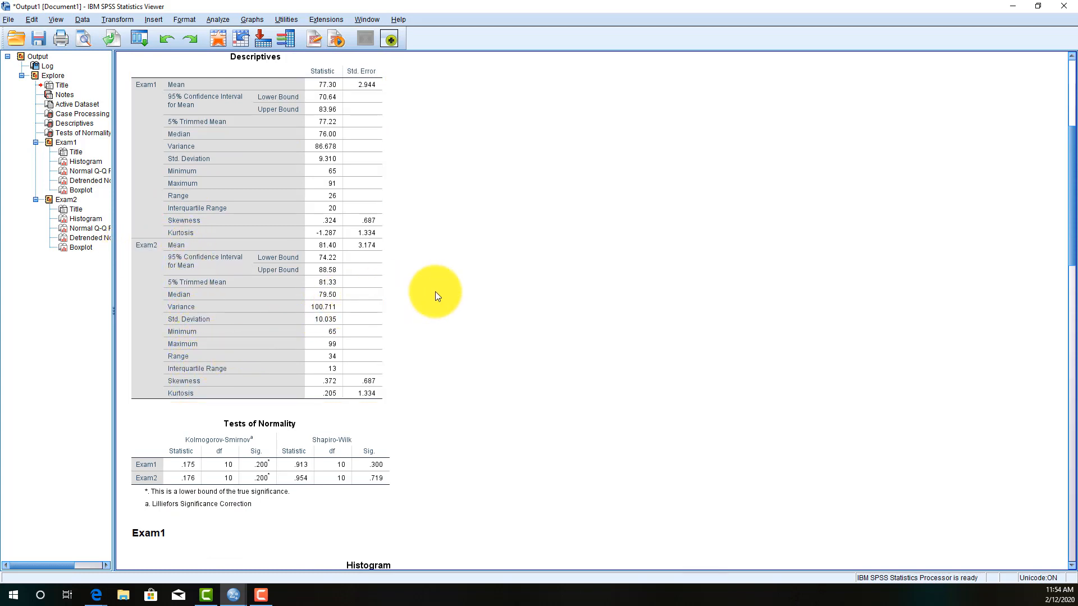
scroll(437, 296, down, 4)
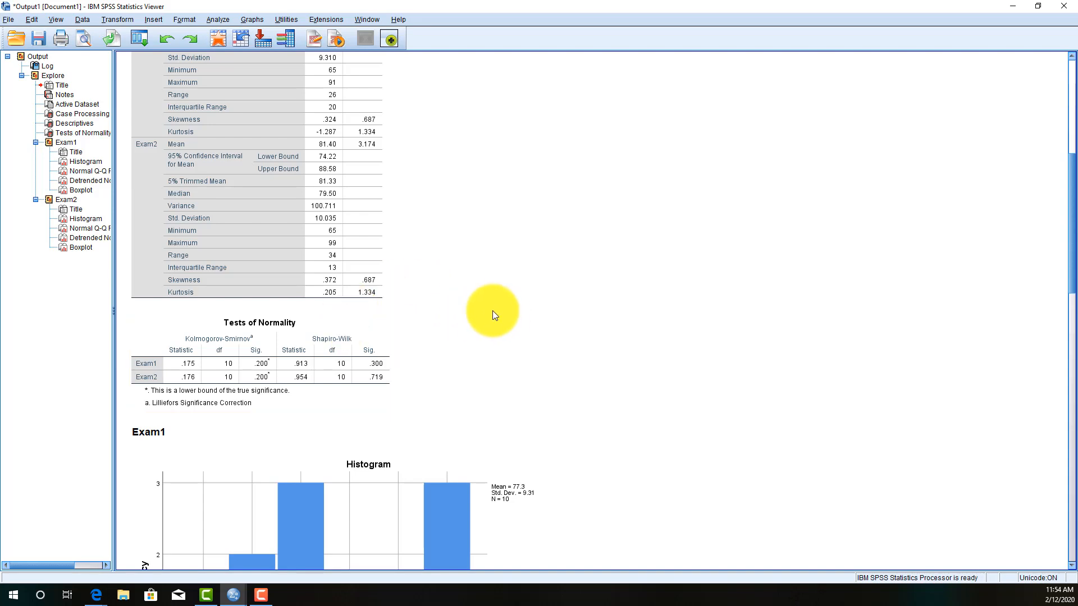
scroll(493, 314, down, 4)
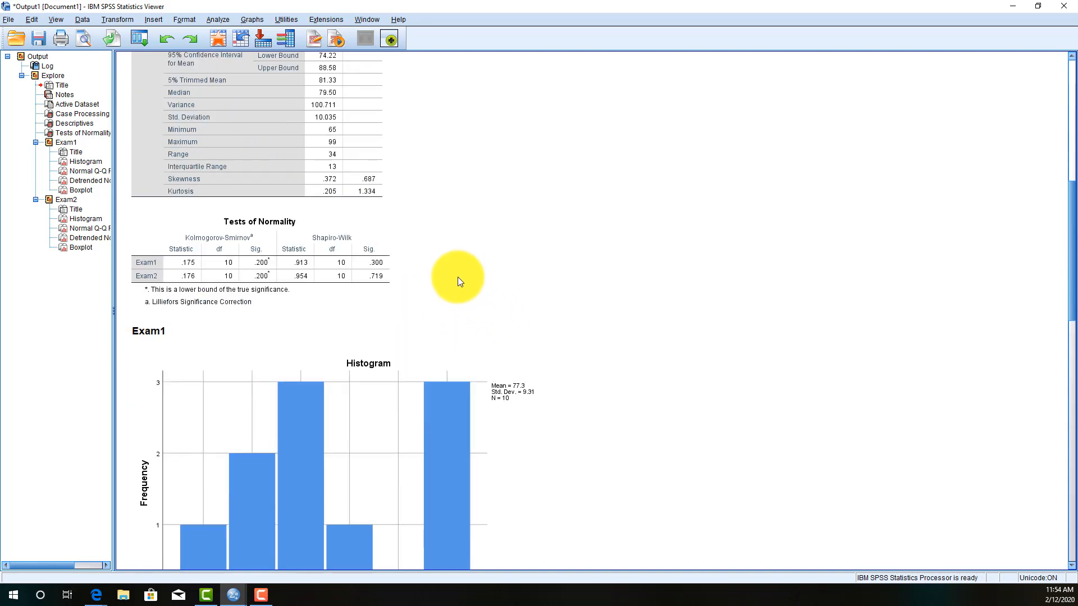
Review the Exam1 histogram, normality plots and boxplot, and the Exam2 histogram in the output
scroll(456, 274, down, 4)
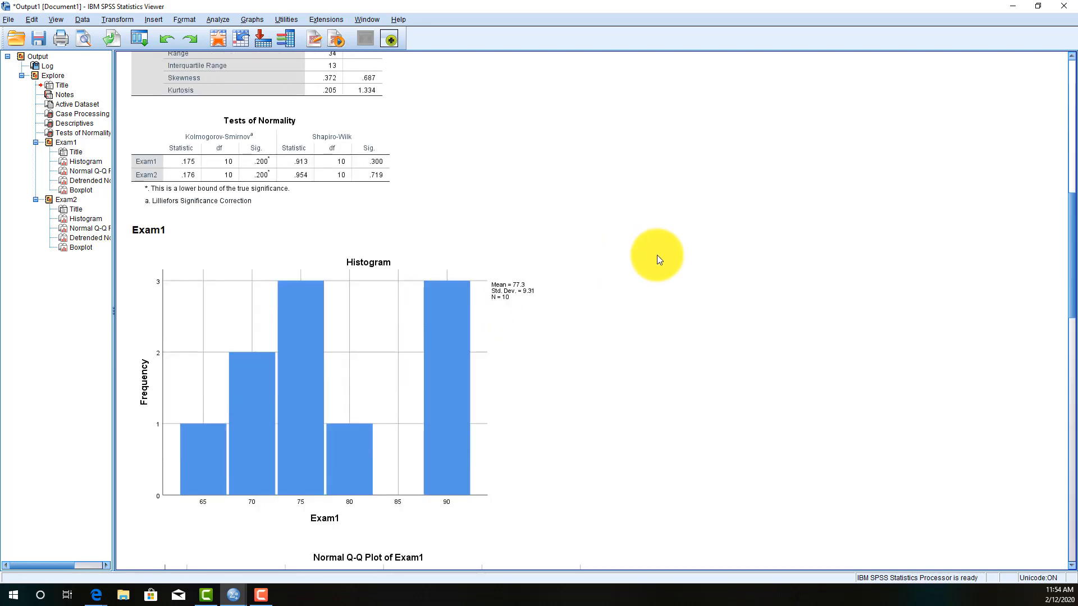
scroll(657, 255, down, 2)
scroll(657, 255, down, 2)
click(385, 213)
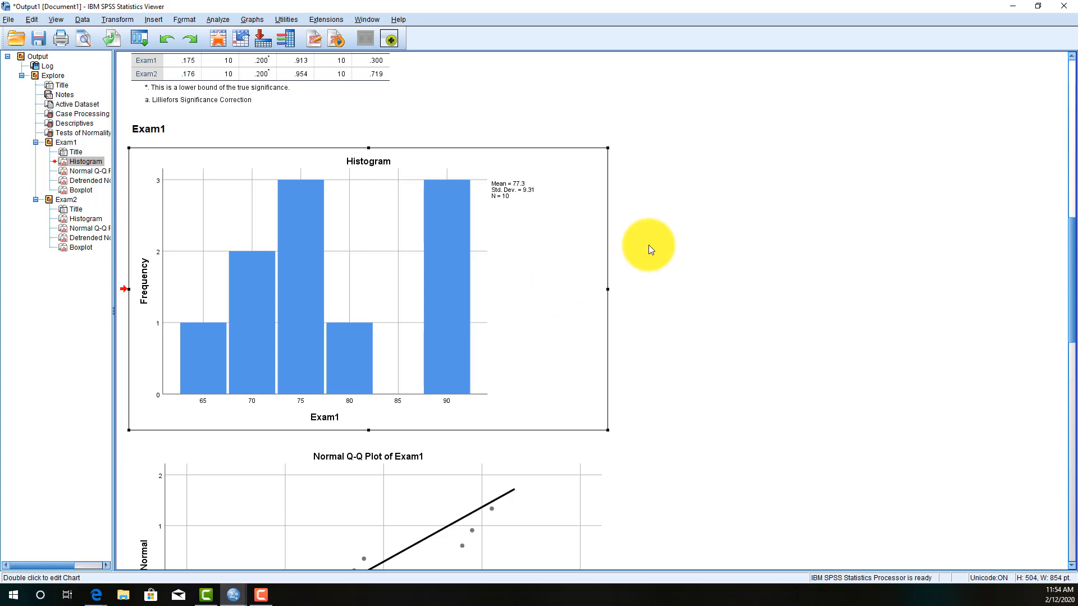
scroll(648, 245, down, 15)
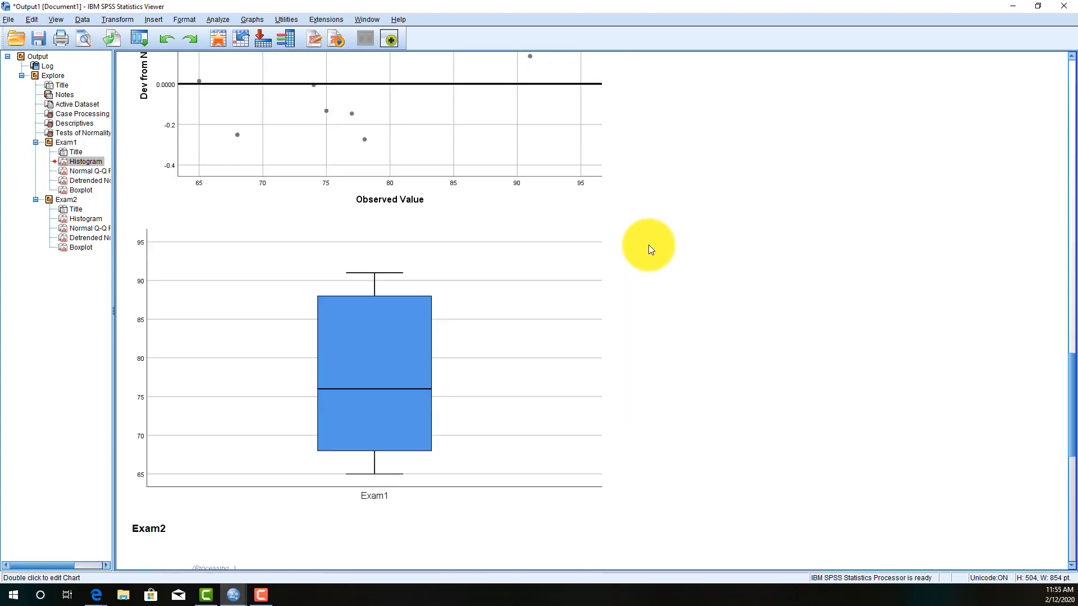
scroll(648, 245, down, 8)
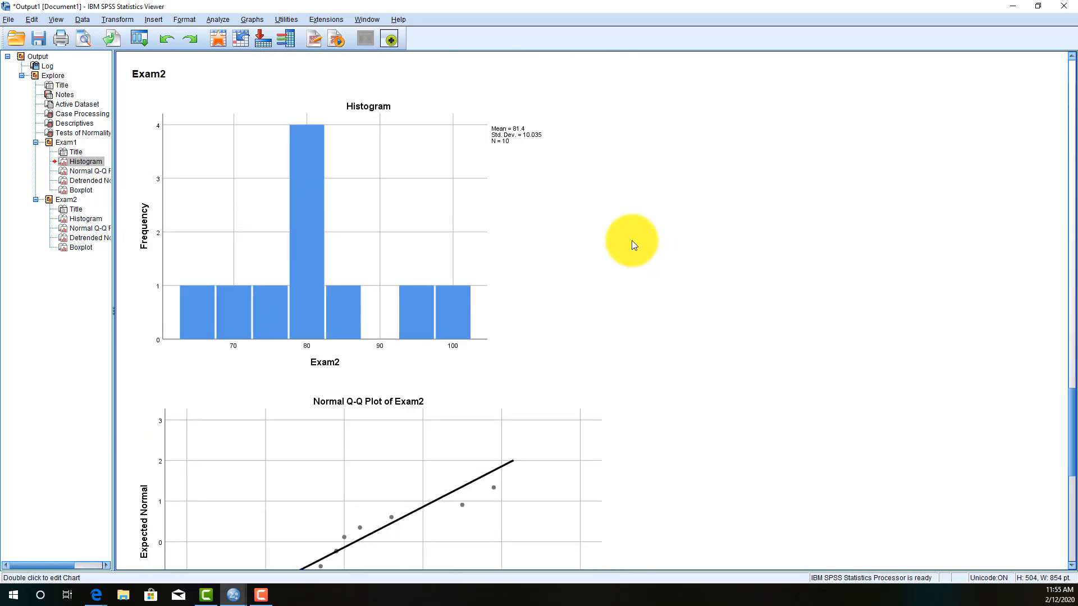
click(418, 219)
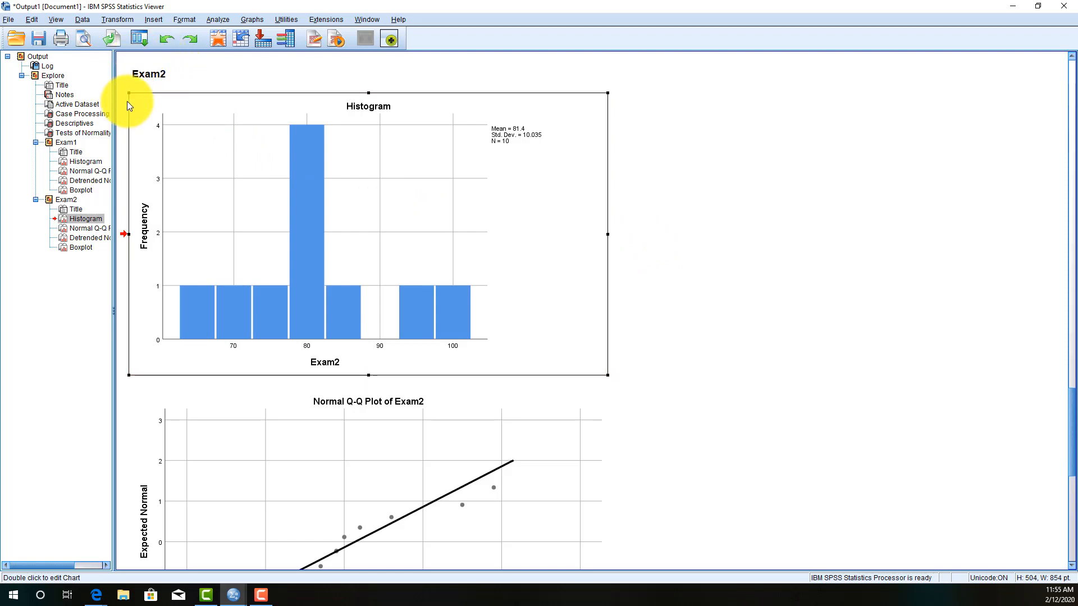
click(676, 239)
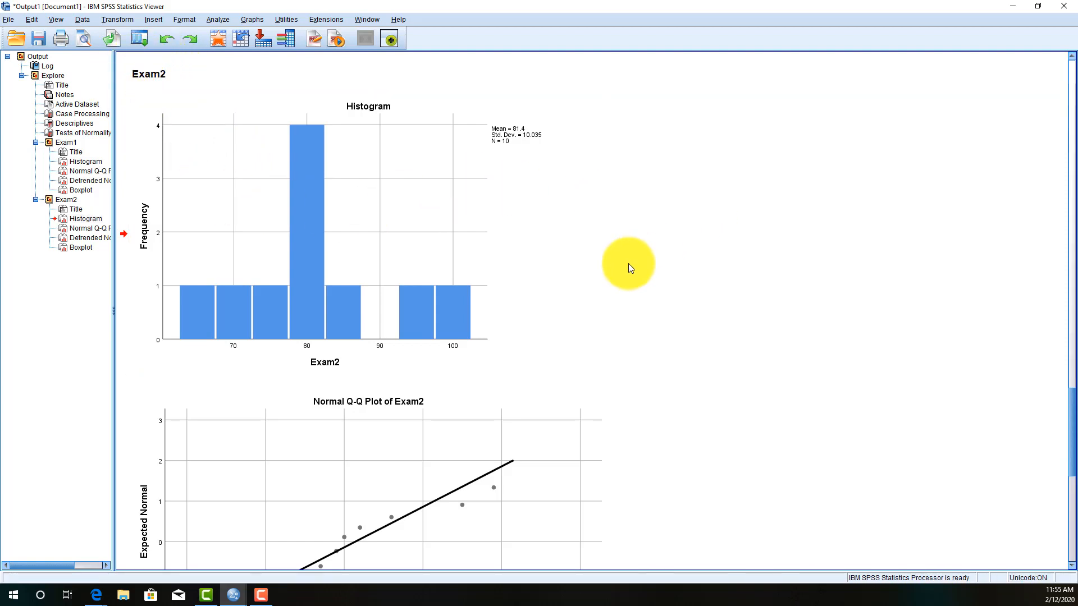